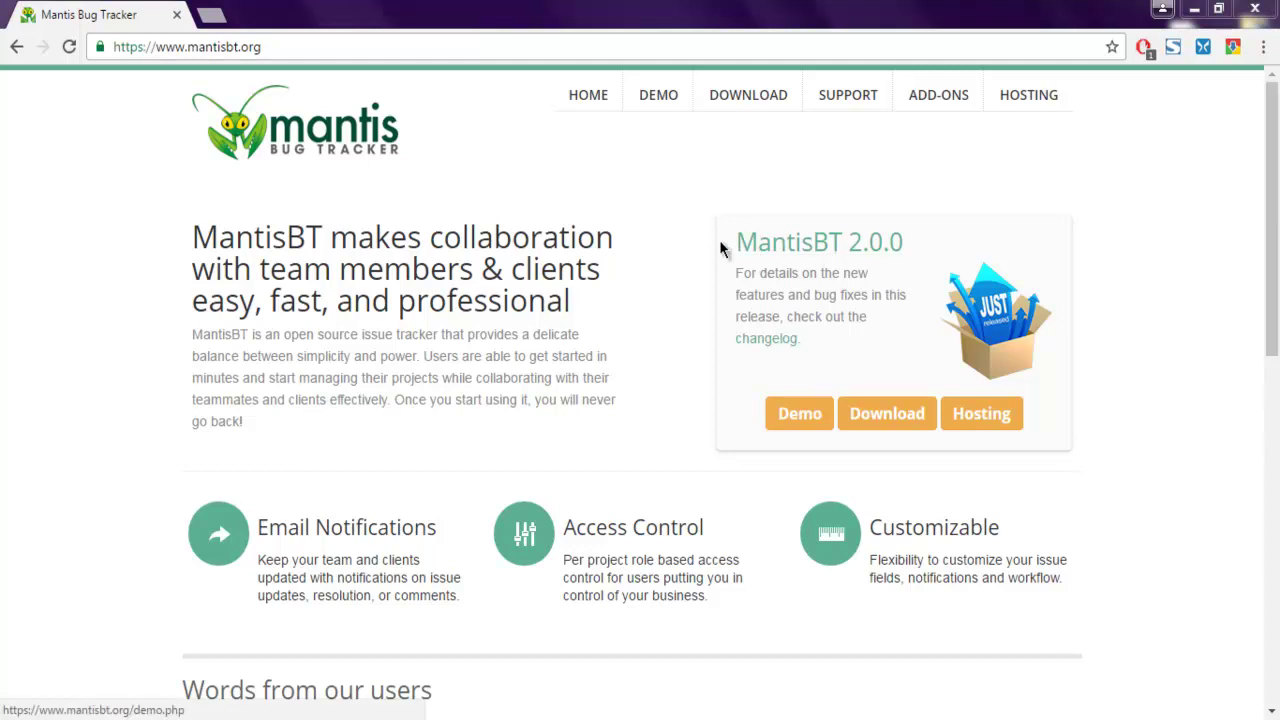
# Follow the MantisBT Download page's Stable Release 2.0.0 link to SourceForge's mantis-stable files
pyautogui.click(881, 417)
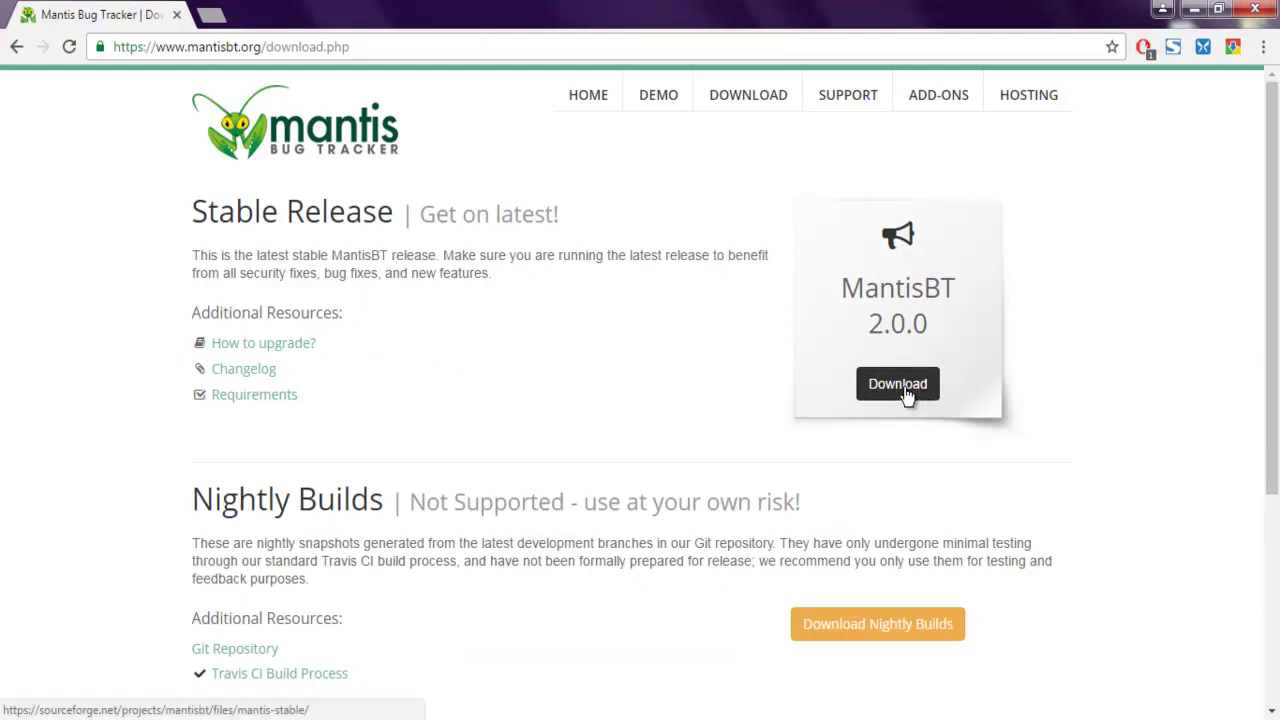
pyautogui.scroll(-2, 600, 330)
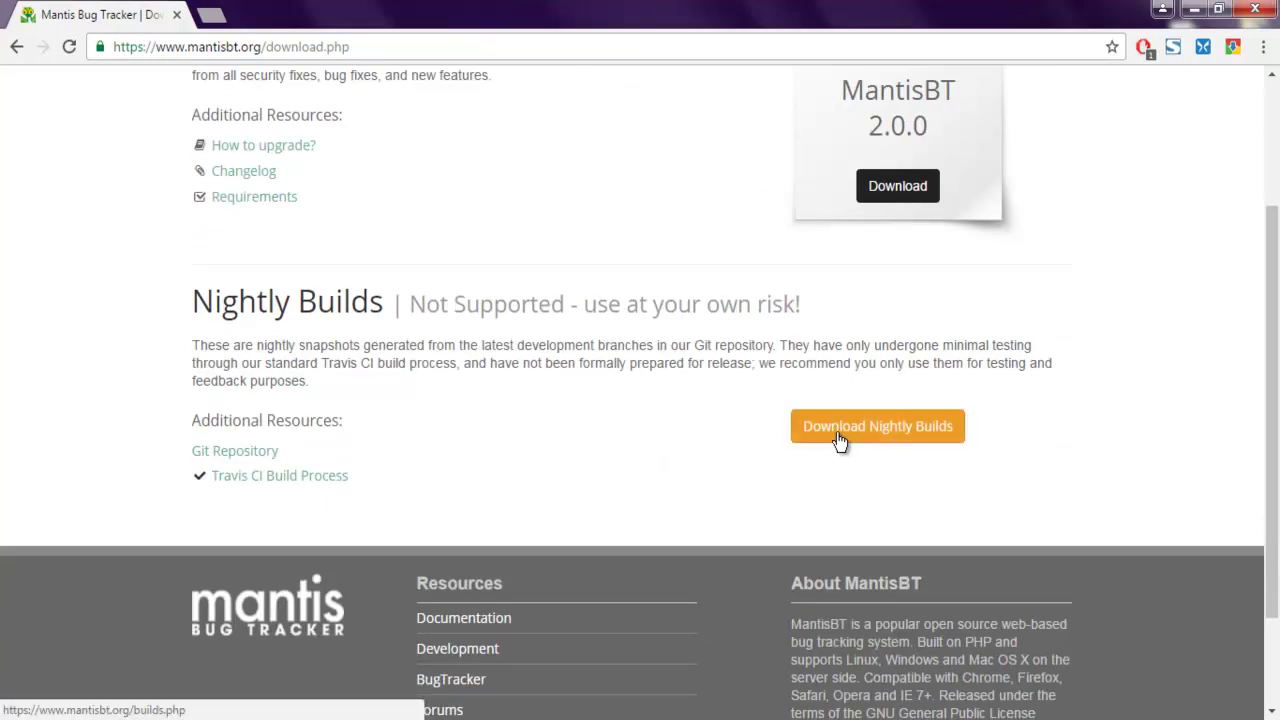
pyautogui.scroll(1, 840, 441)
pyautogui.click(878, 292)
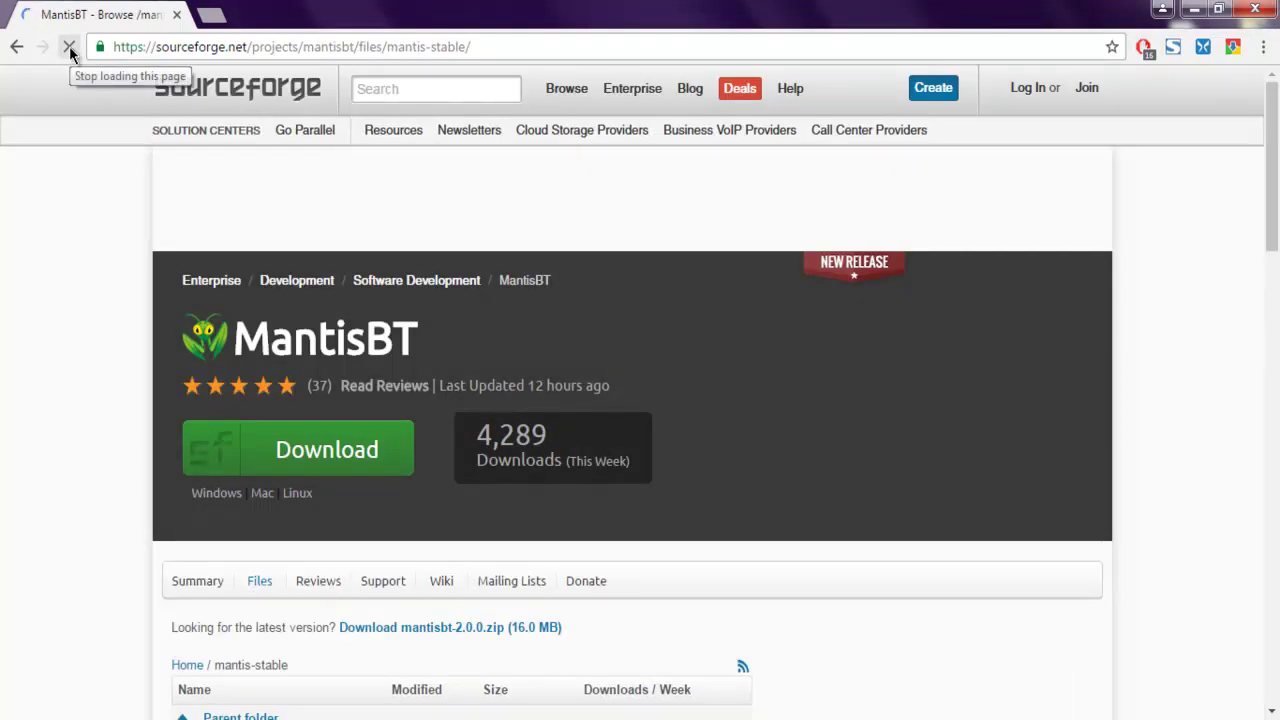
# Download mantisbt-2.0.0.zip (16.0 MB) from the SourceForge mantis-stable files page
pyautogui.scroll(-1, 47, 237)
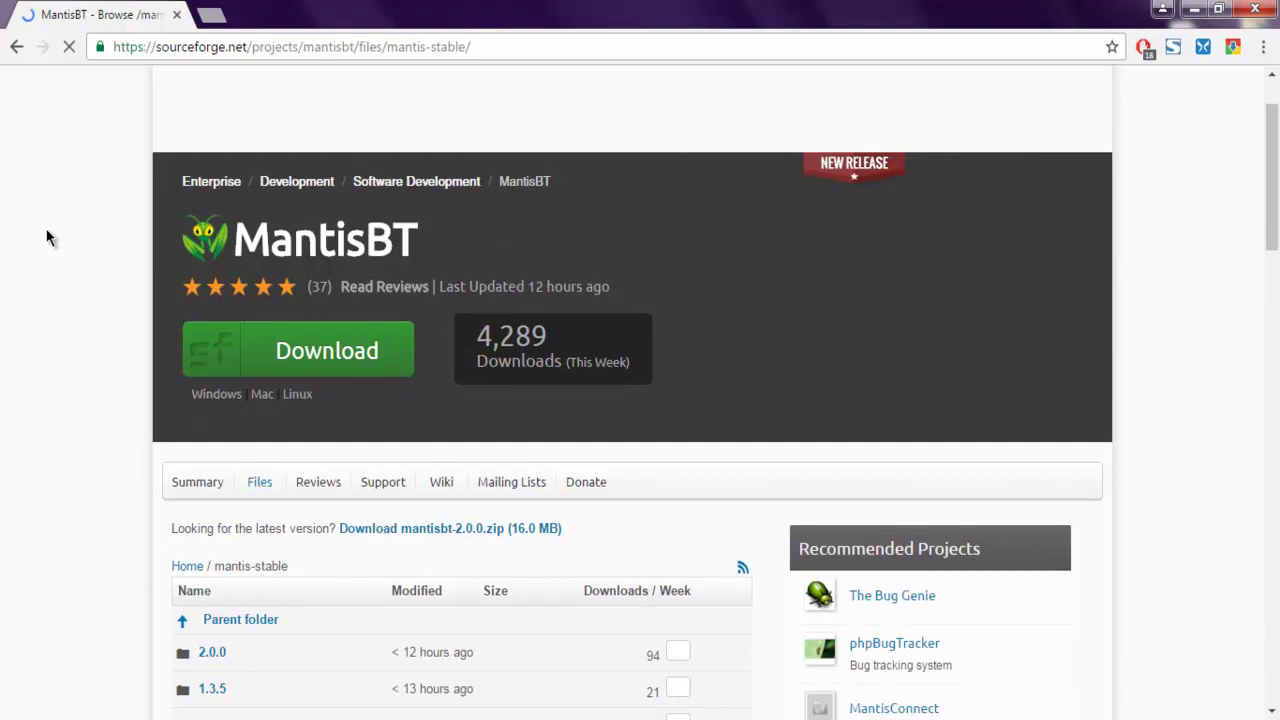
pyautogui.scroll(-3, 35, 245)
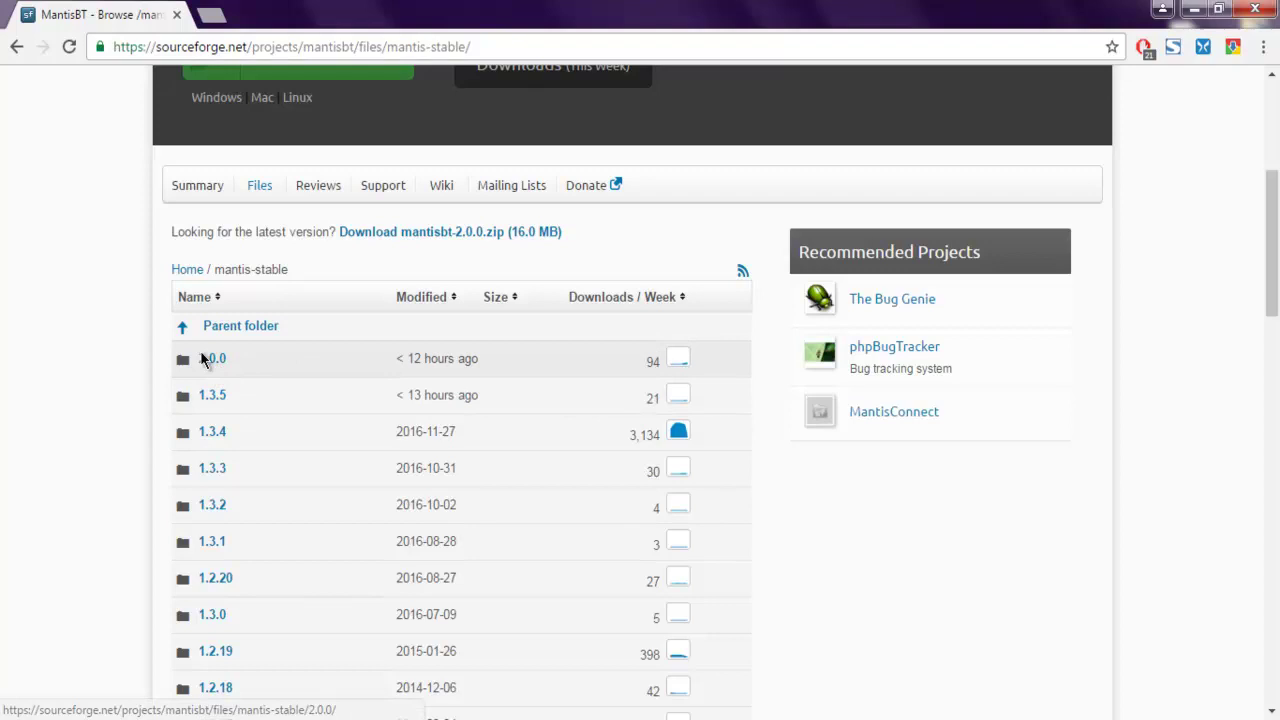
pyautogui.scroll(2, 77, 331)
pyautogui.scroll(2, 46, 320)
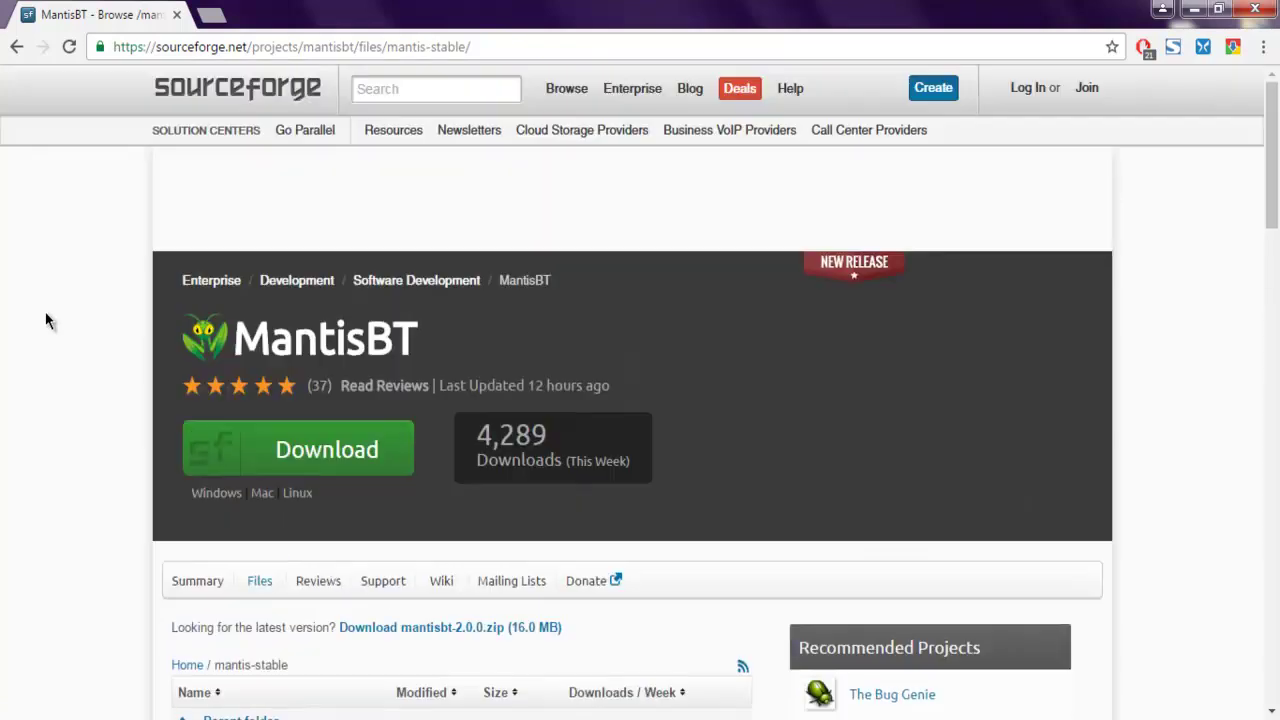
pyautogui.scroll(-2, 48, 319)
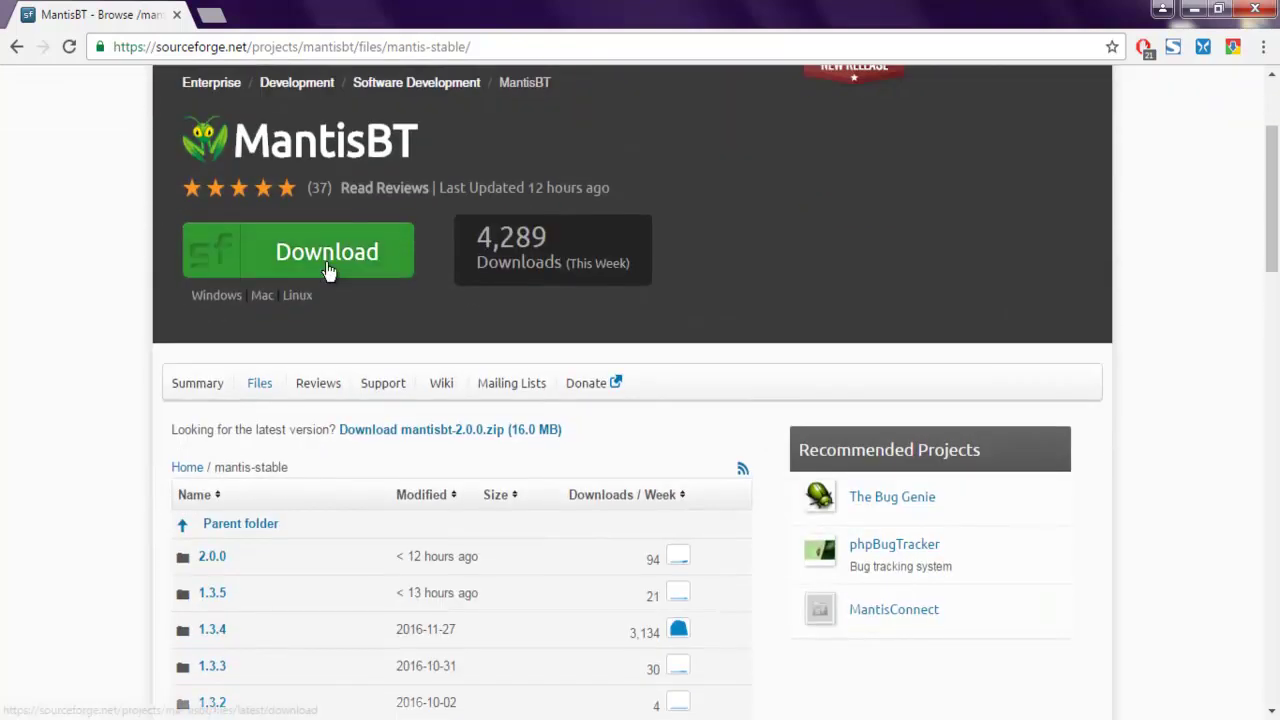
pyautogui.click(328, 272)
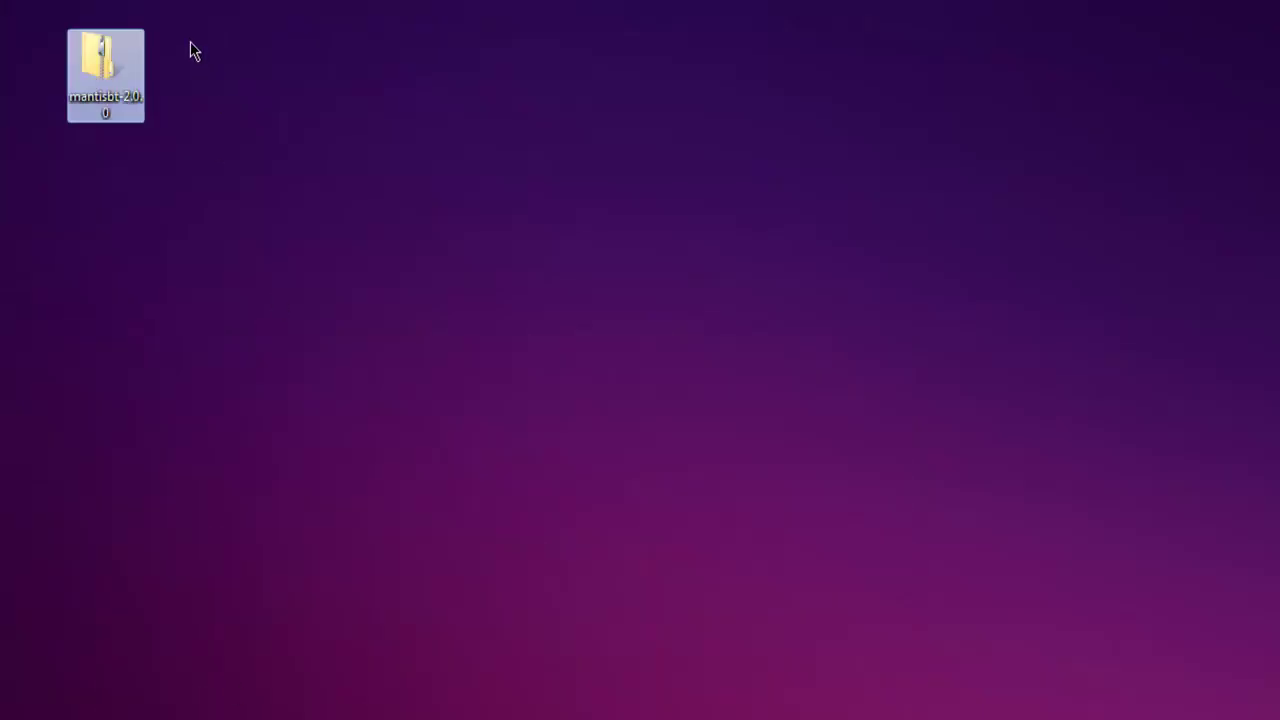
# Open the downloaded MantisBT zip on the desktop and select its mantisbt-2.0.0 folder
pyautogui.moveTo(59, 19); pyautogui.dragTo(138, 137)
pyautogui.doubleClick(98, 62)
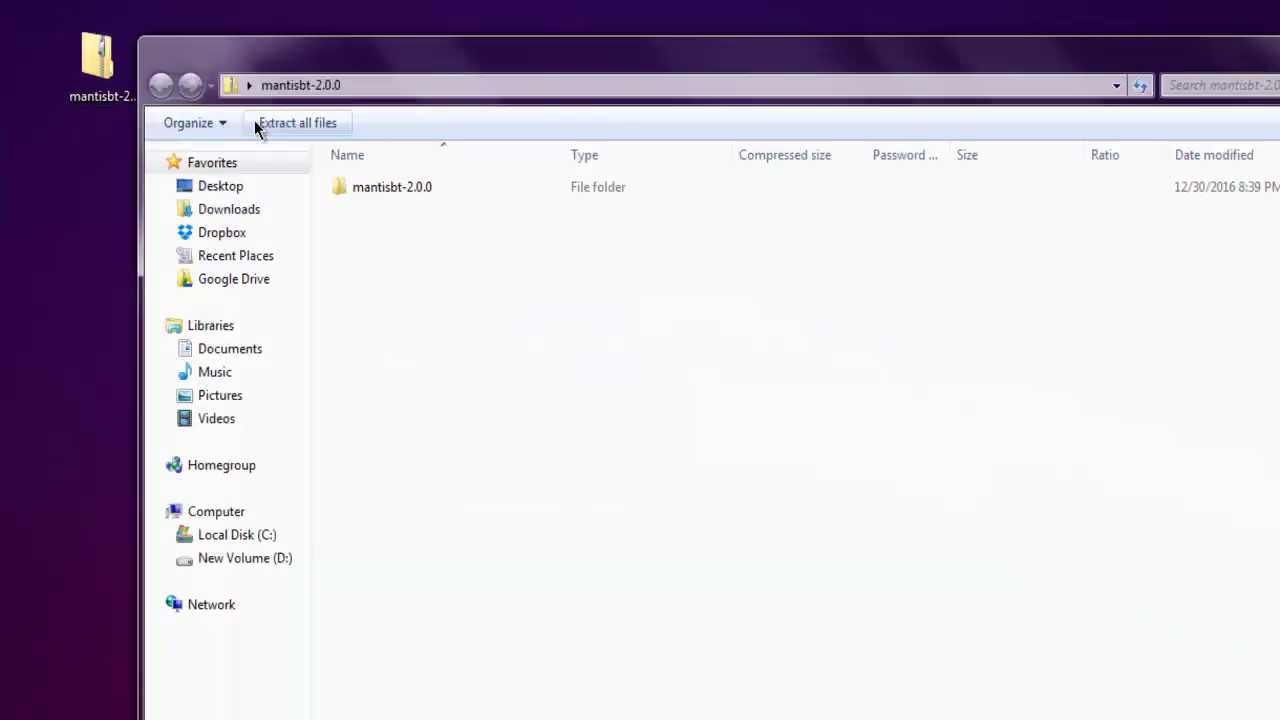
pyautogui.click(359, 188)
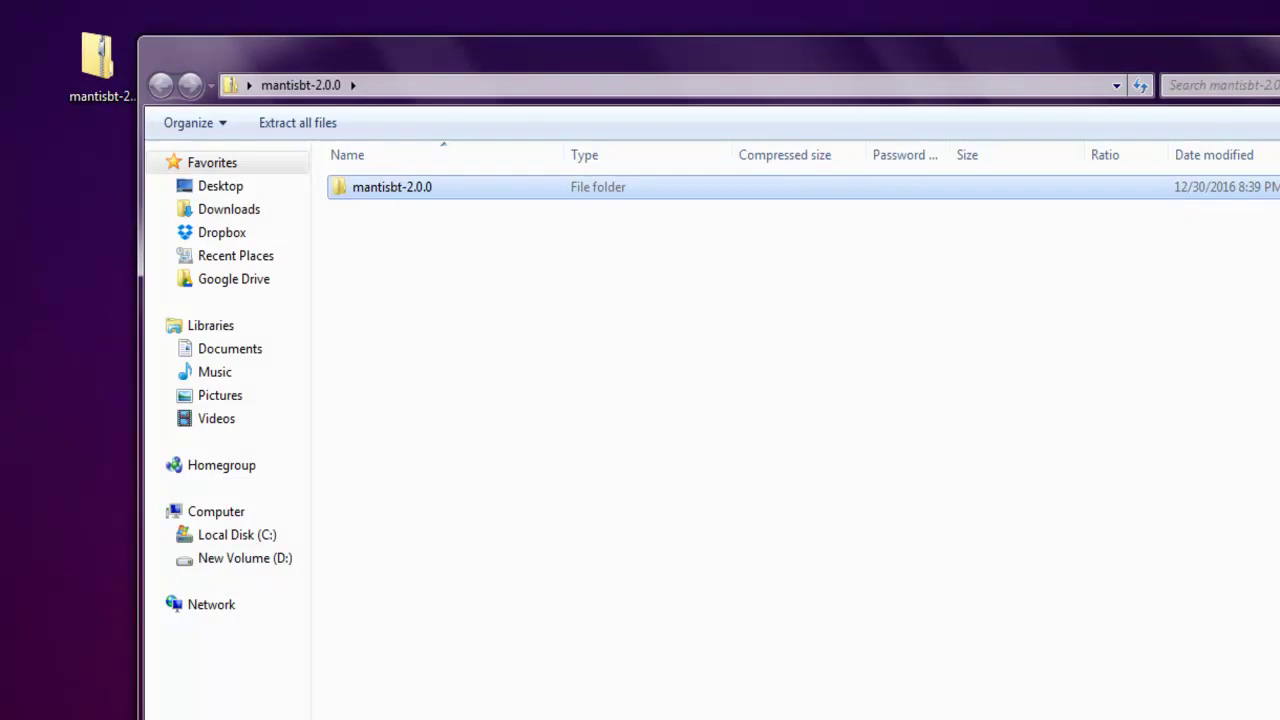
# Browse to D:\Wamp\apache2\htdocs, which already holds a mantisbt folder
pyautogui.click(289, 560)
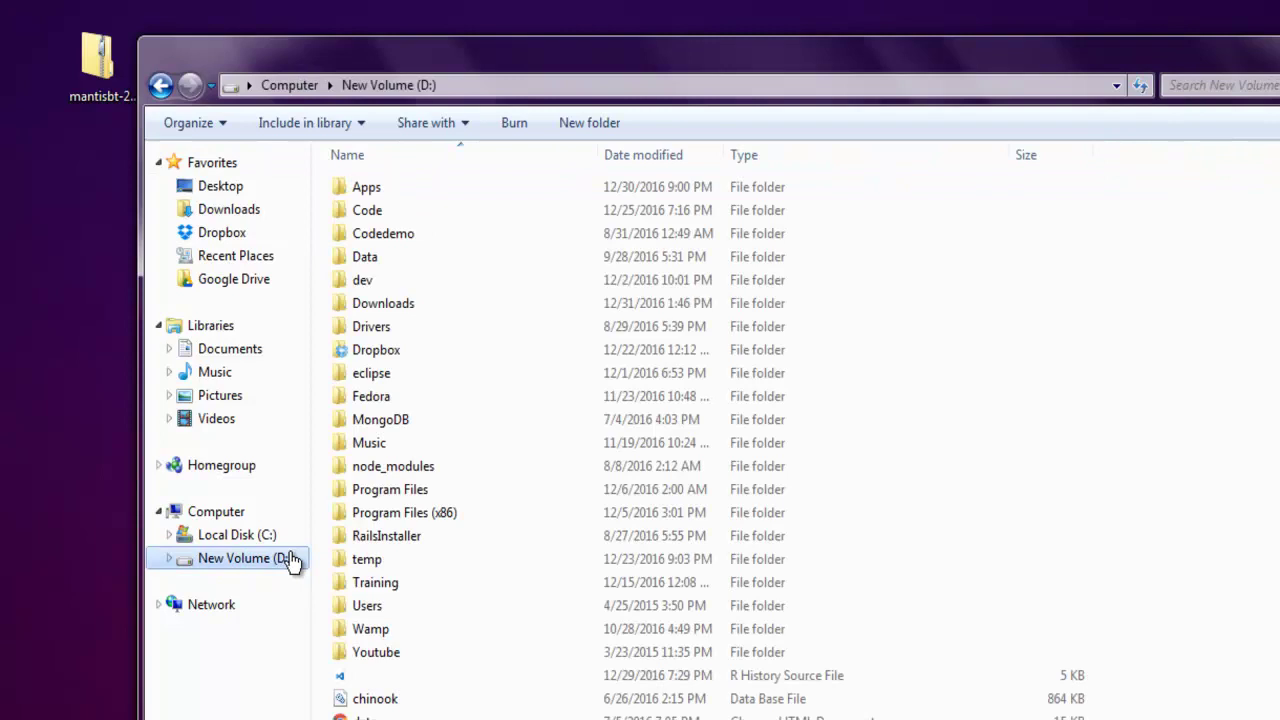
pyautogui.doubleClick(366, 628)
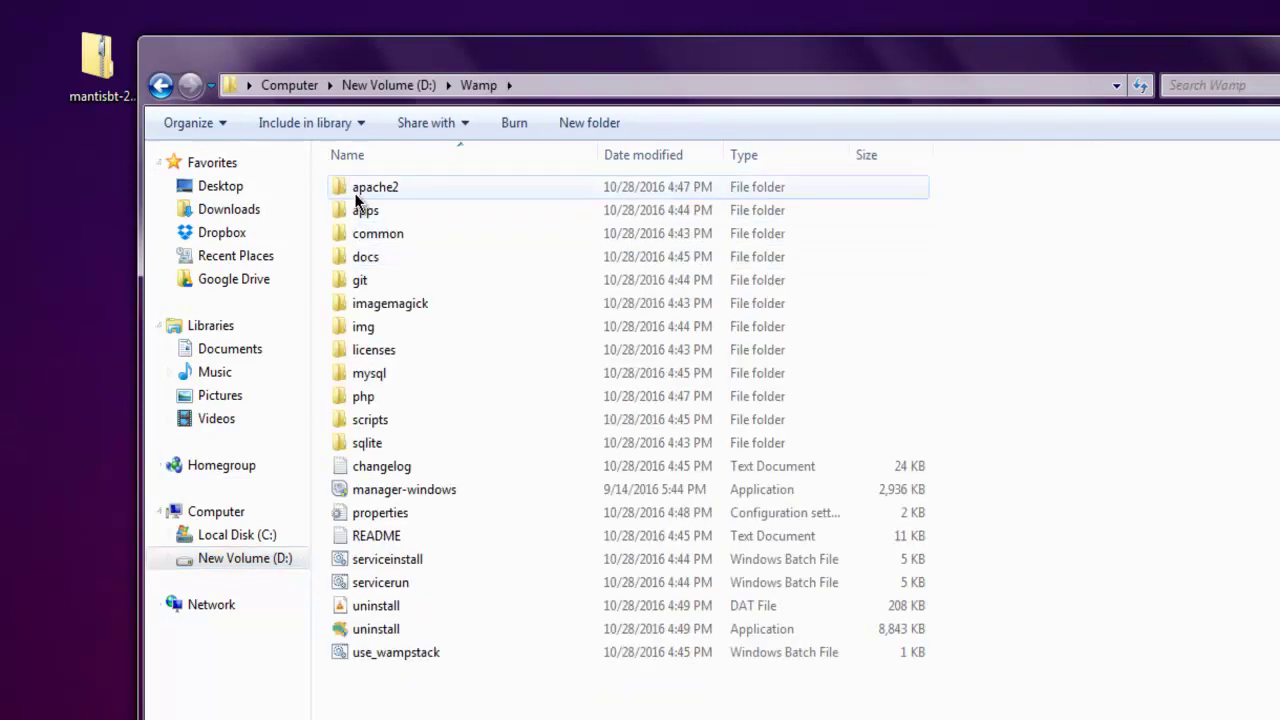
pyautogui.doubleClick(358, 196)
pyautogui.doubleClick(362, 282)
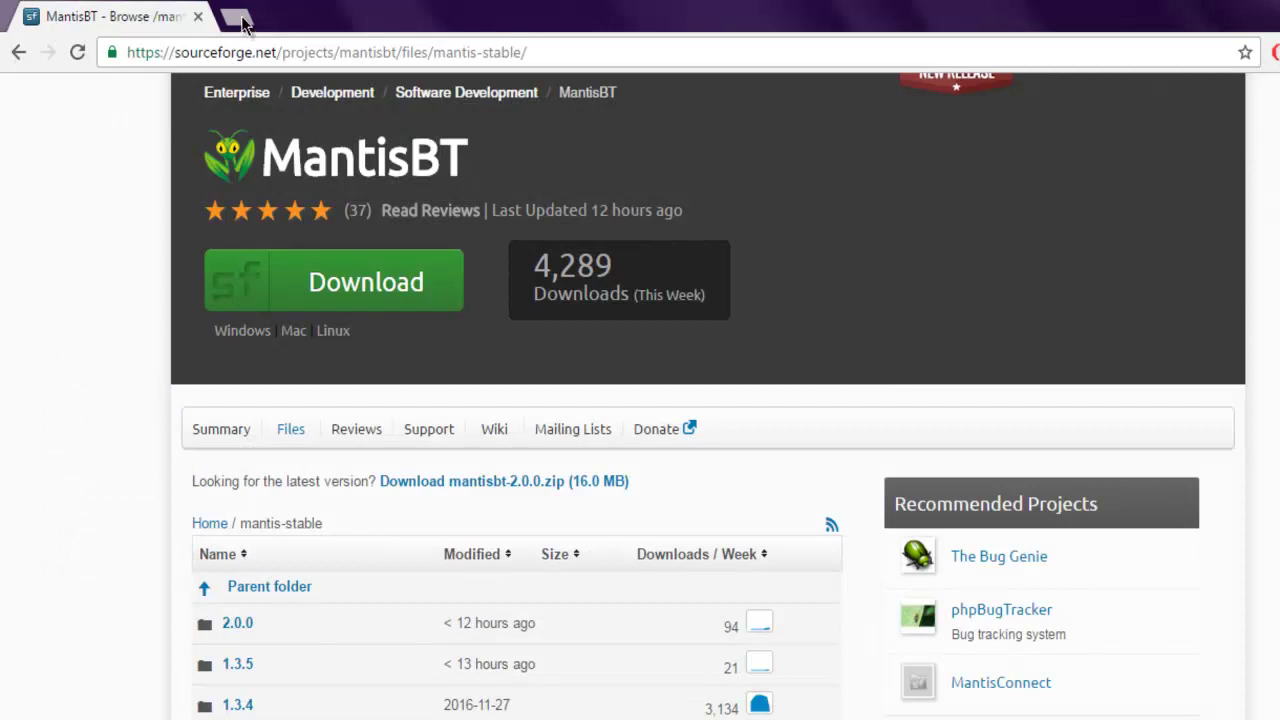
# Load 127.0.0.1/mantisbt/admin/install.php in a new Chrome tab
pyautogui.click(243, 17)
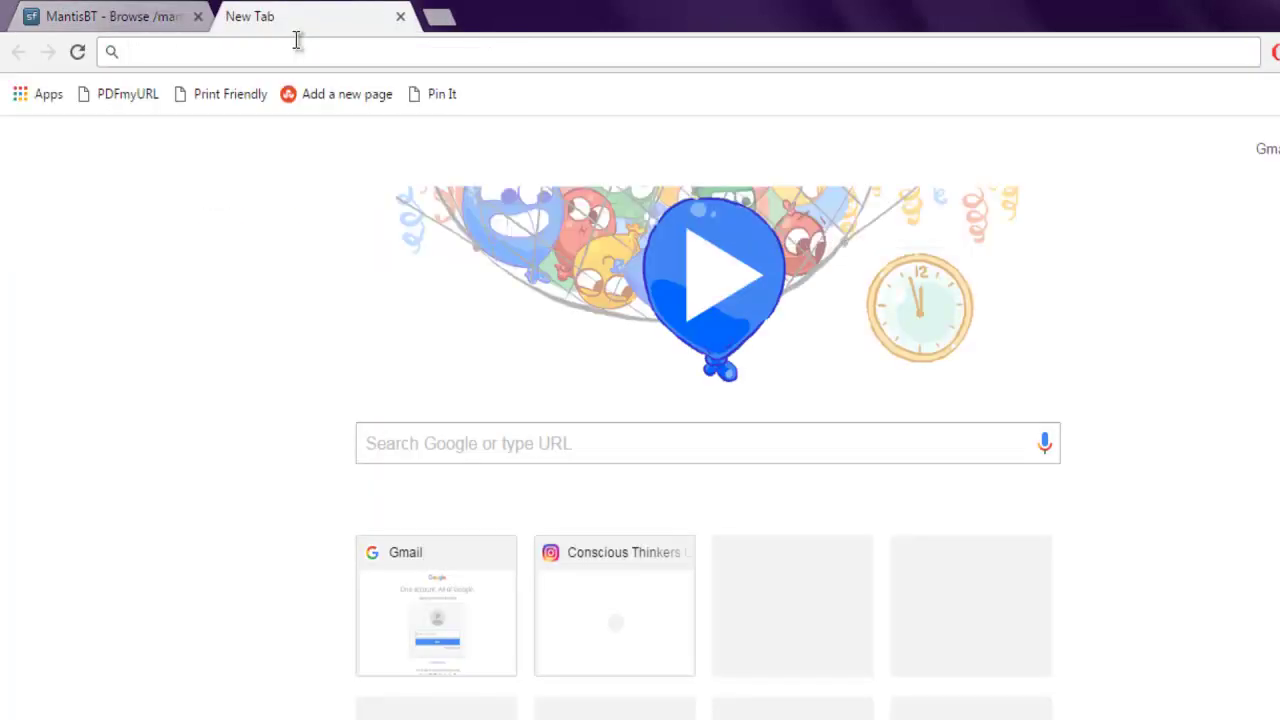
pyautogui.write('127.0.0.')
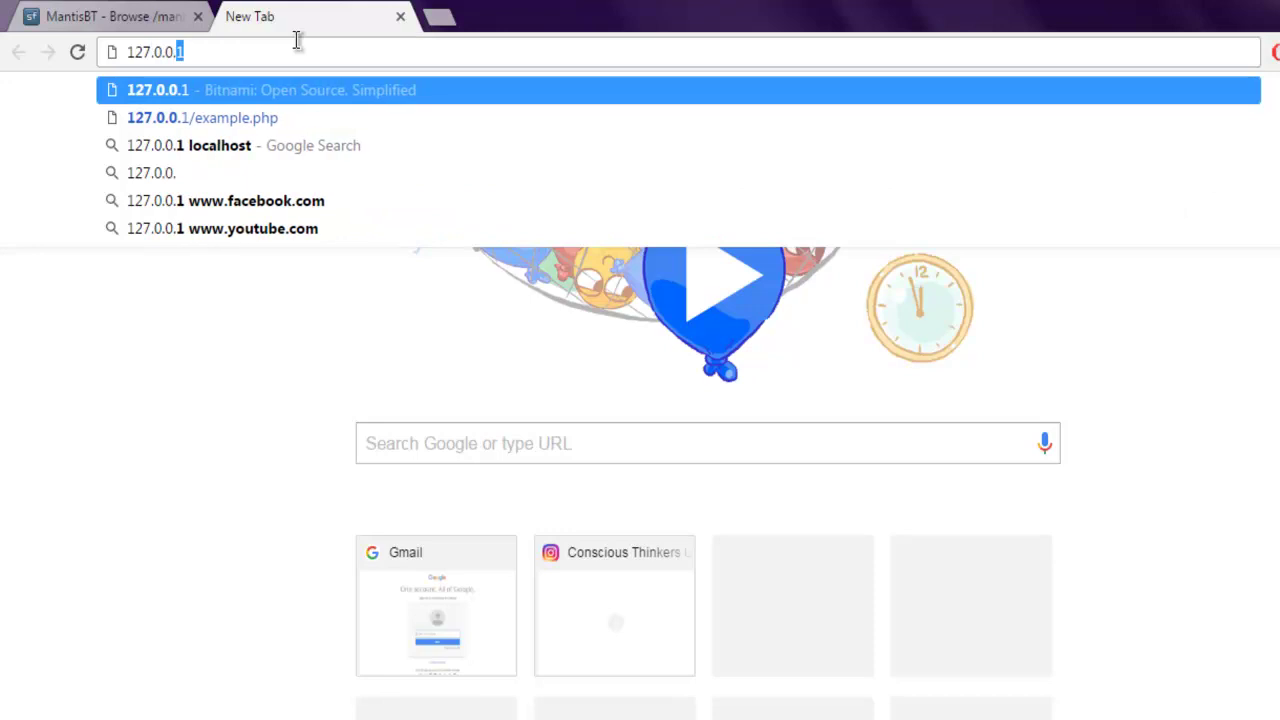
pyautogui.write('1/m')
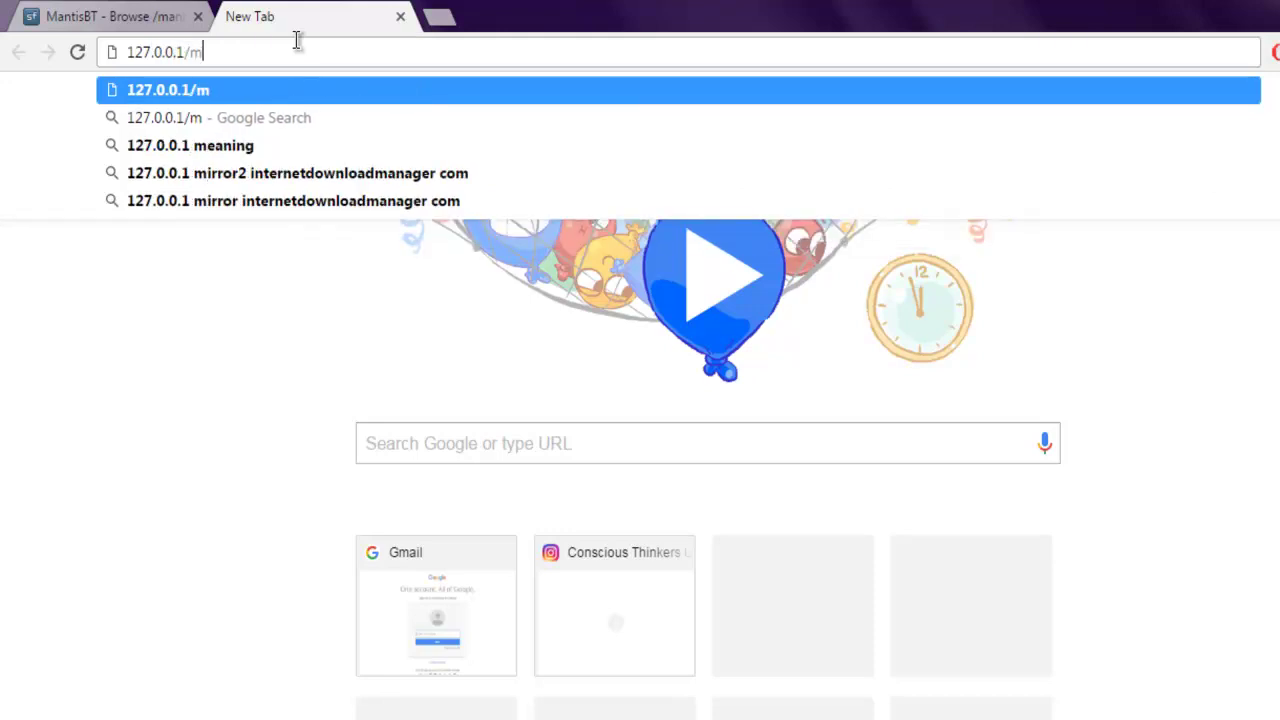
pyautogui.write('antisbt')
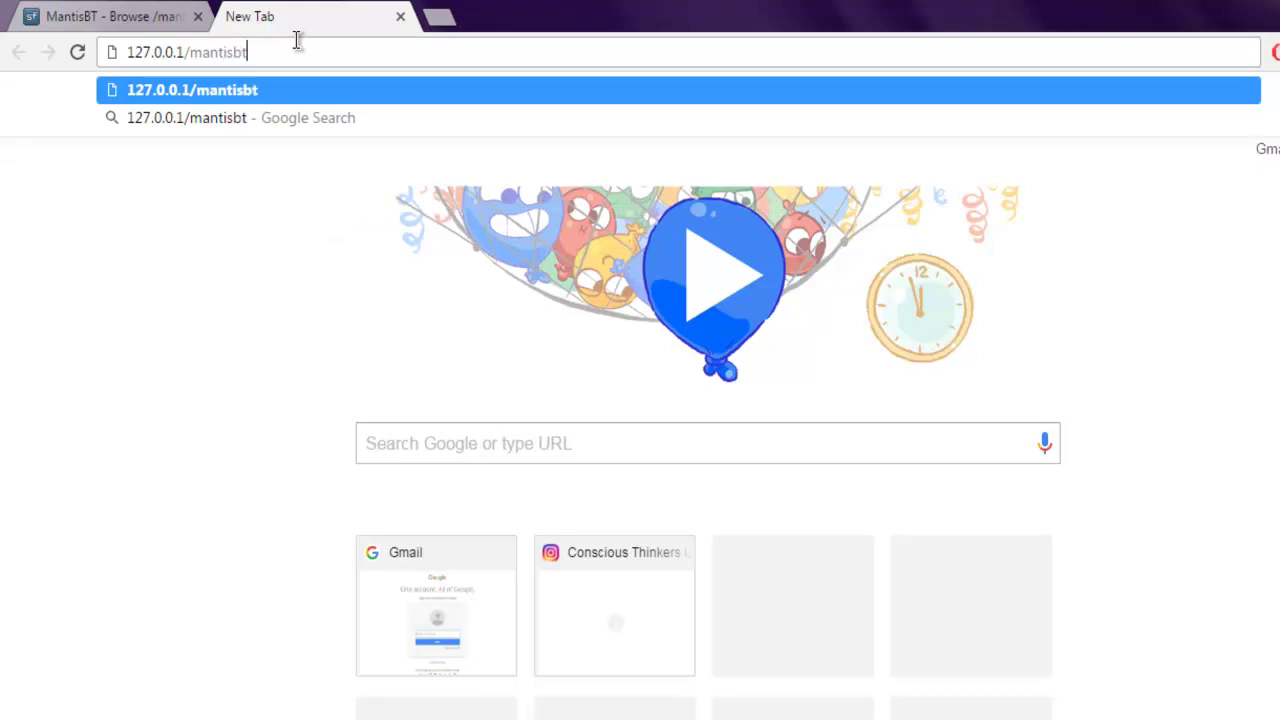
pyautogui.write('/admin')
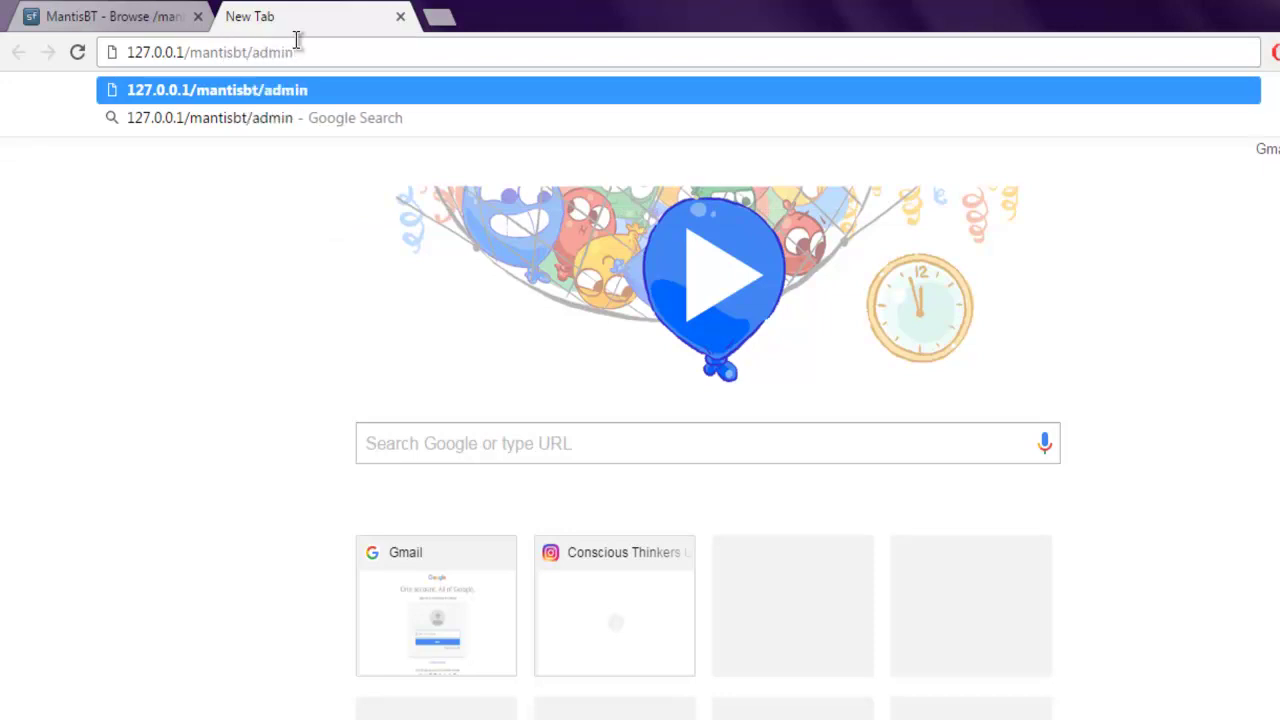
pyautogui.write('/install.php')
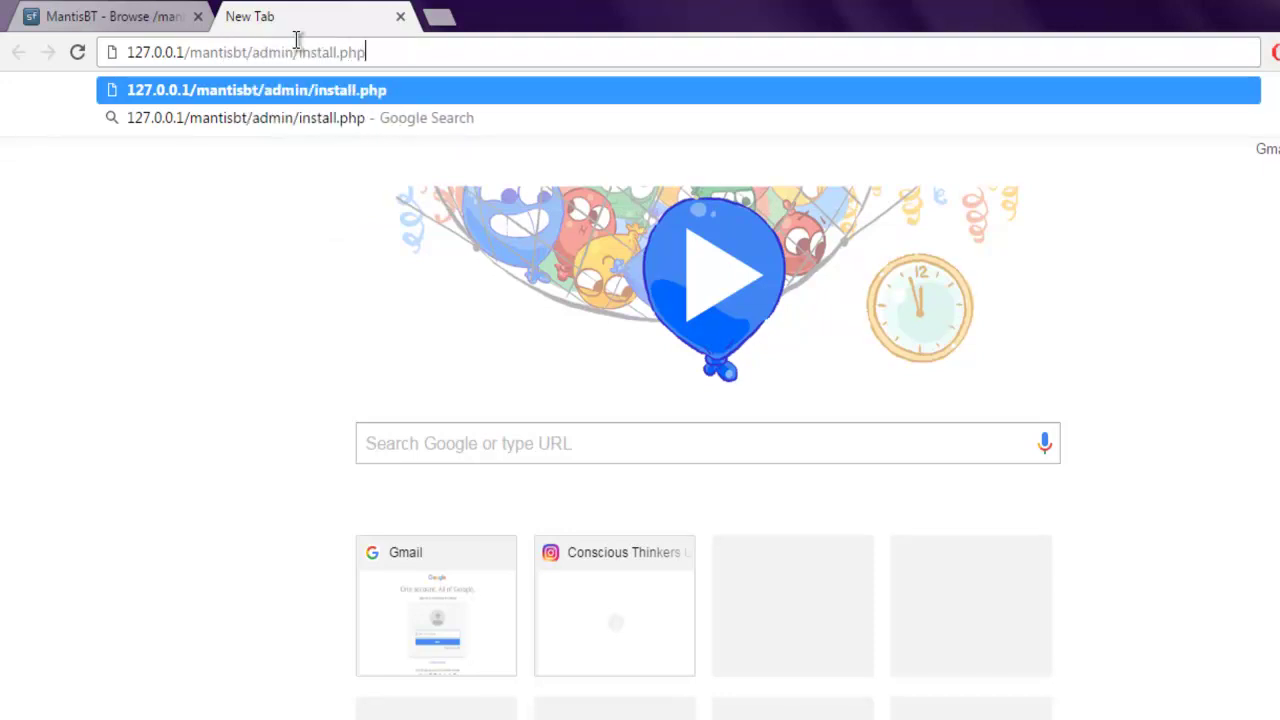
pyautogui.press('Return')
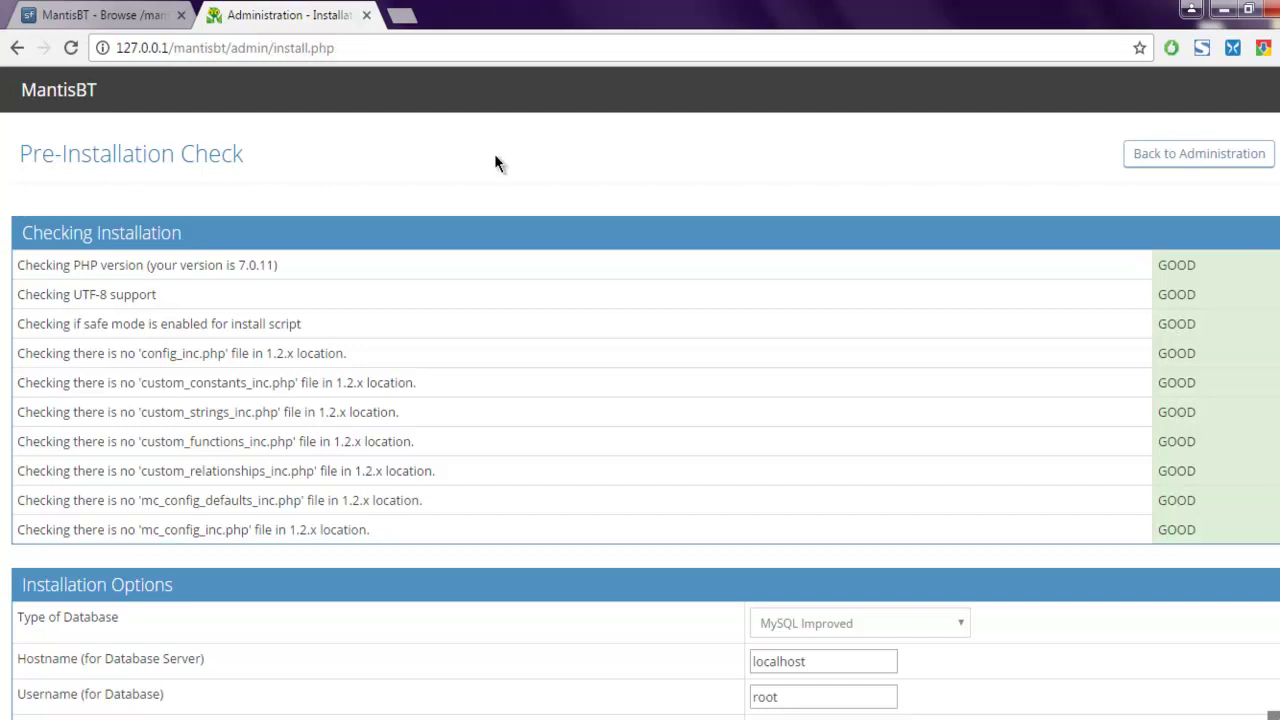
# Review the GOOD PHP version and UTF-8 checks, then open the Type of Database list
pyautogui.moveTo(20, 154); pyautogui.dragTo(245, 157)
pyautogui.click(250, 155)
pyautogui.moveTo(72, 265); pyautogui.dragTo(417, 543)
pyautogui.click(412, 536)
pyautogui.scroll(-5, 466, 491)
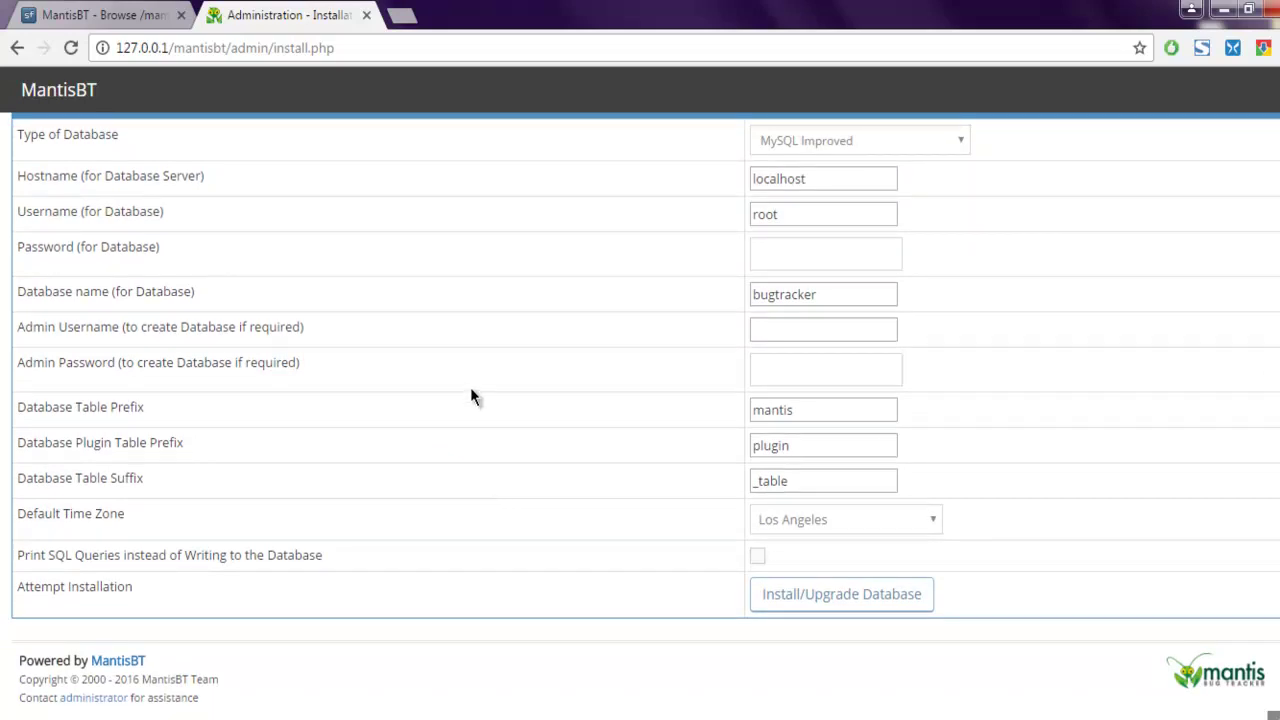
pyautogui.scroll(1, 470, 387)
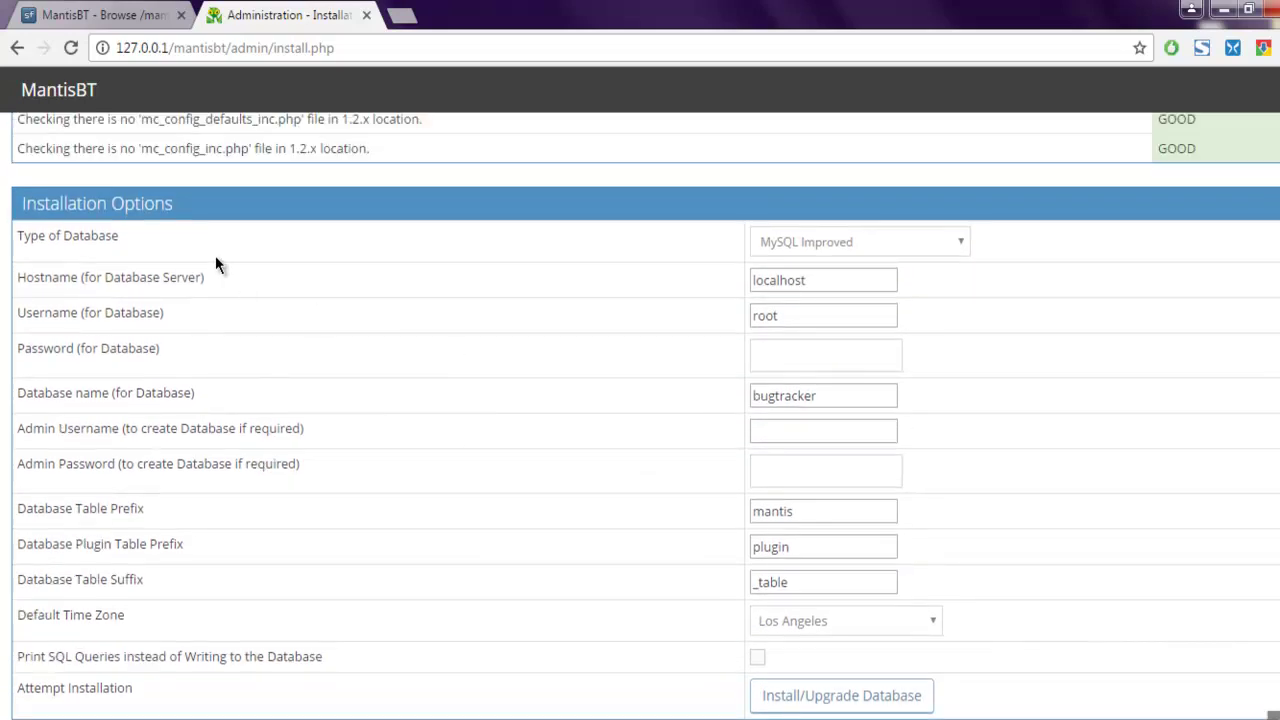
pyautogui.click(797, 246)
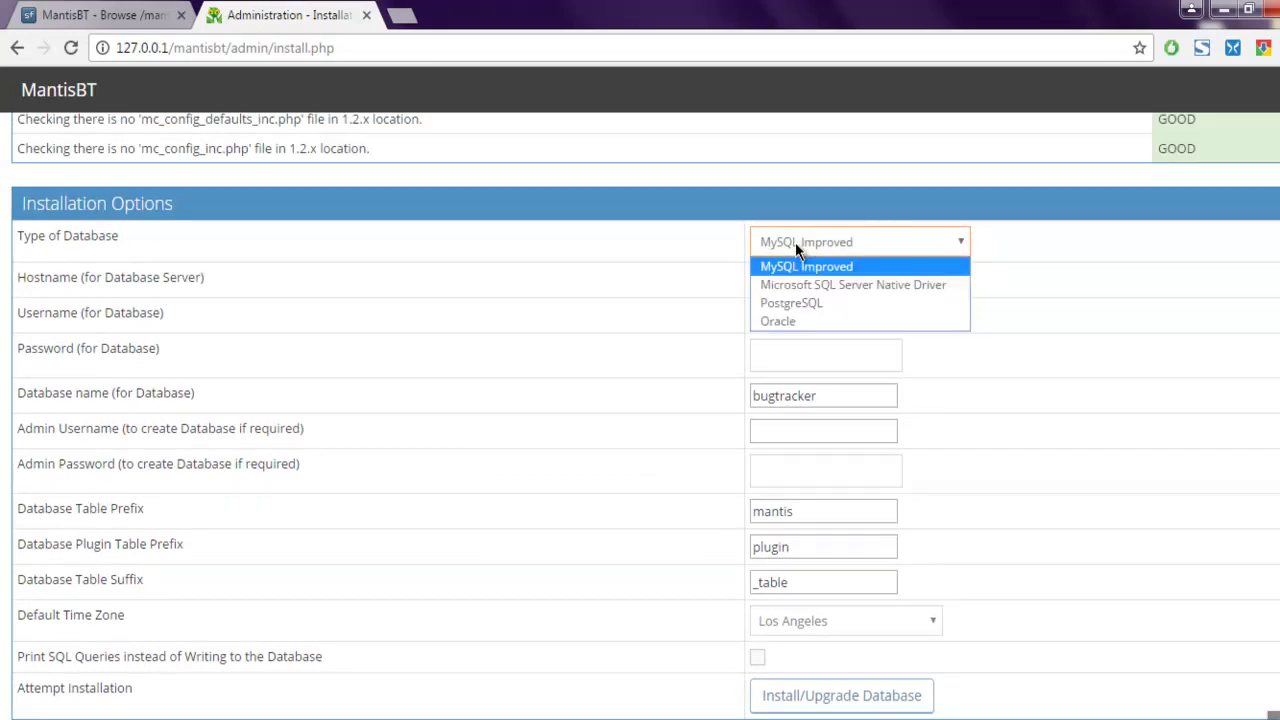
# Keep MySQL Improved, localhost and root, and enter the database password
pyautogui.click(797, 245)
pyautogui.click(818, 284)
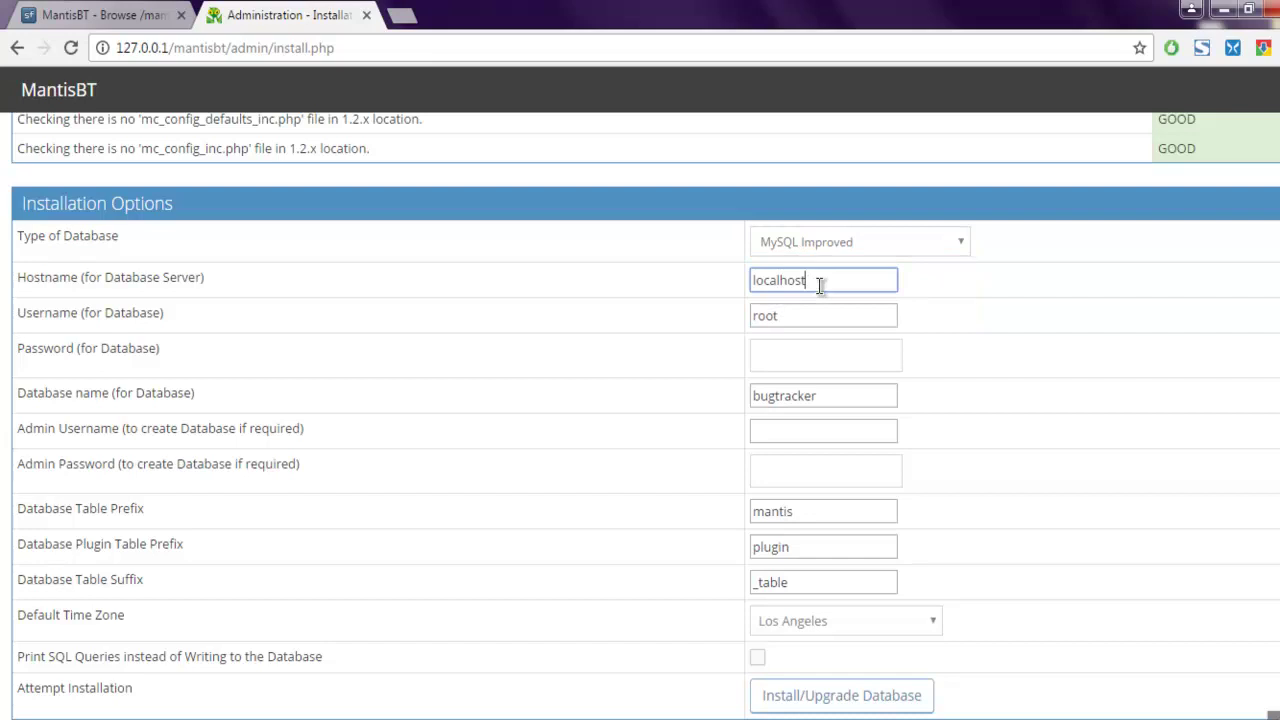
pyautogui.click(817, 315)
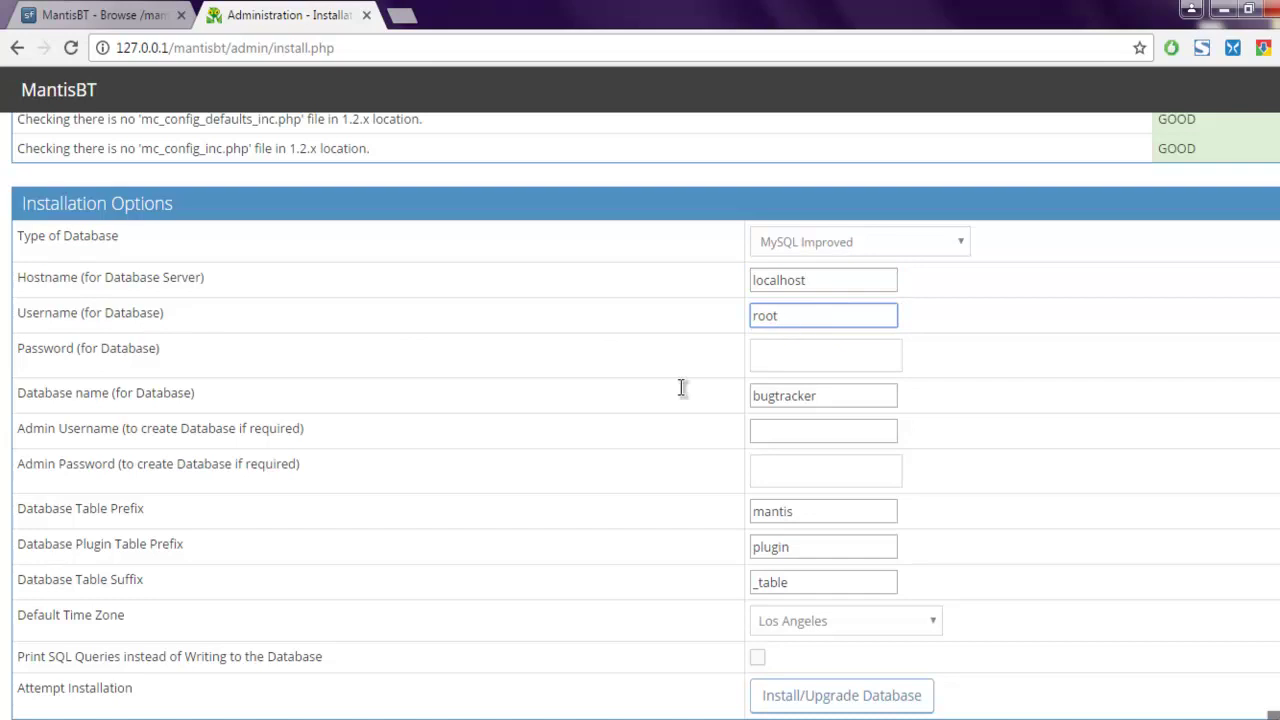
pyautogui.click(805, 354)
pyautogui.write('root')
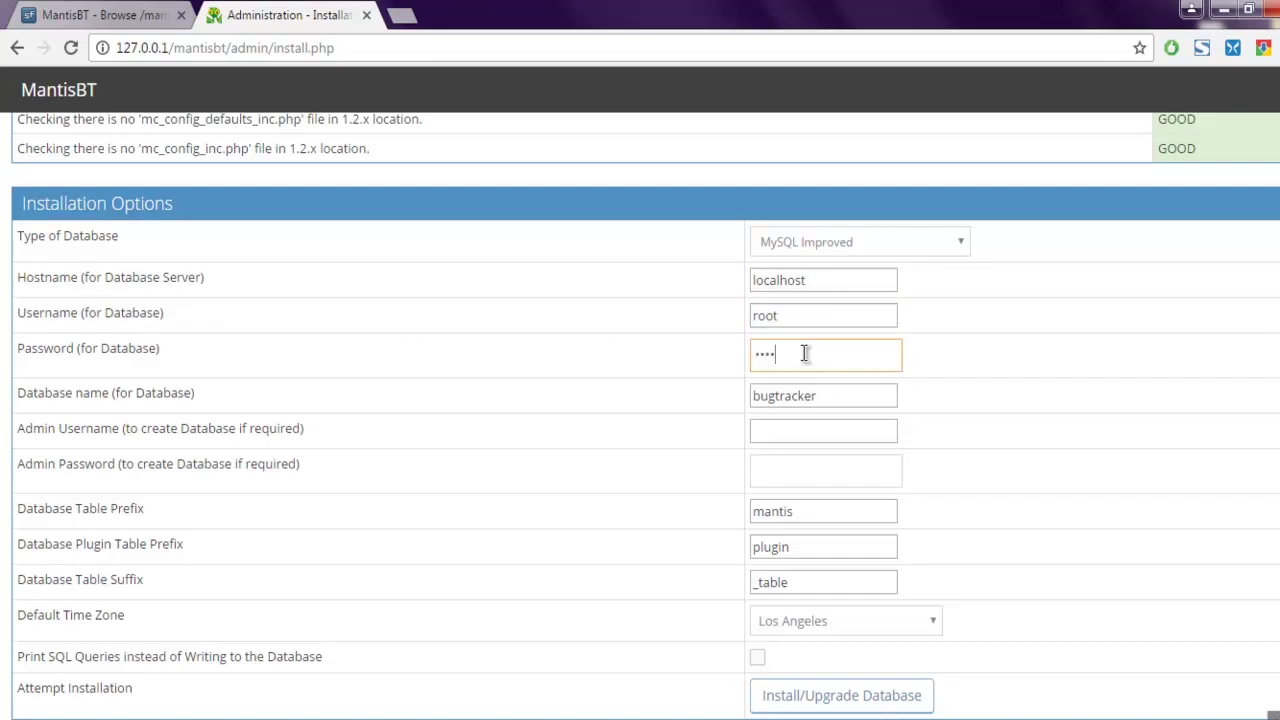
pyautogui.write('root')
pyautogui.moveTo(60, 393); pyautogui.dragTo(192, 396)
pyautogui.click(663, 397)
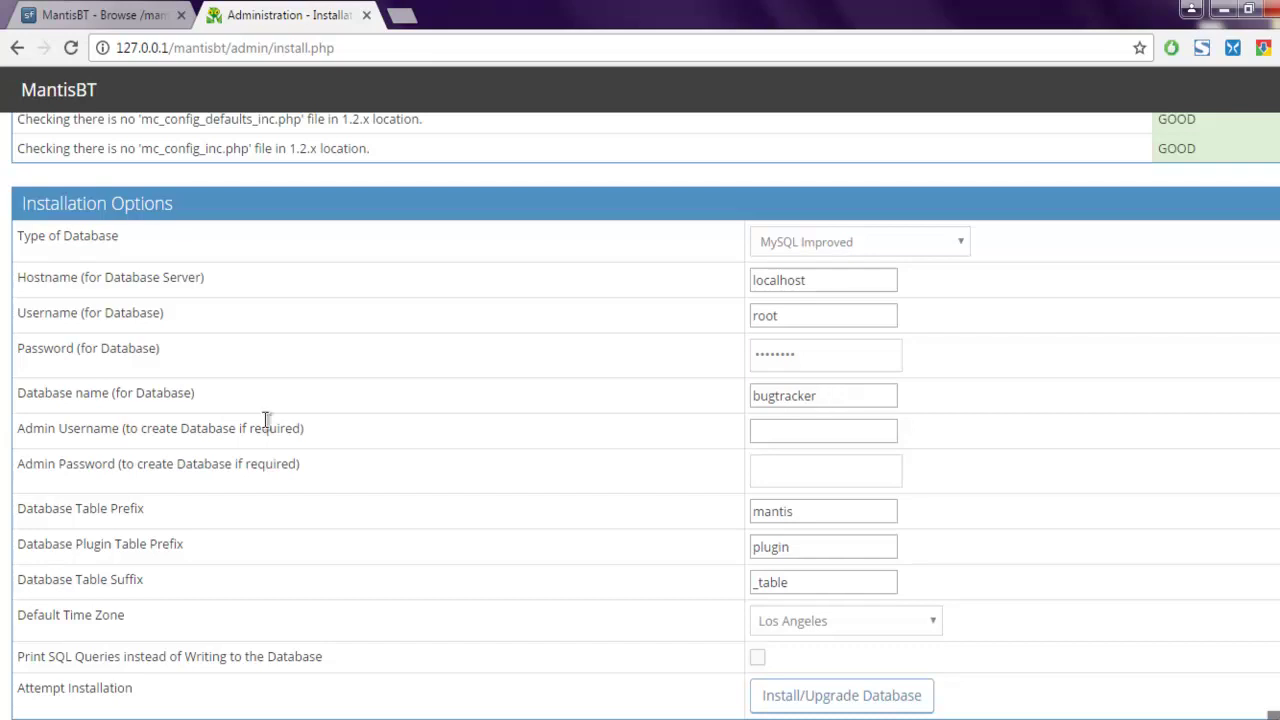
# Fill in the optional admin username and admin password
pyautogui.moveTo(86, 429); pyautogui.dragTo(59, 429)
pyautogui.moveTo(143, 430); pyautogui.dragTo(352, 428)
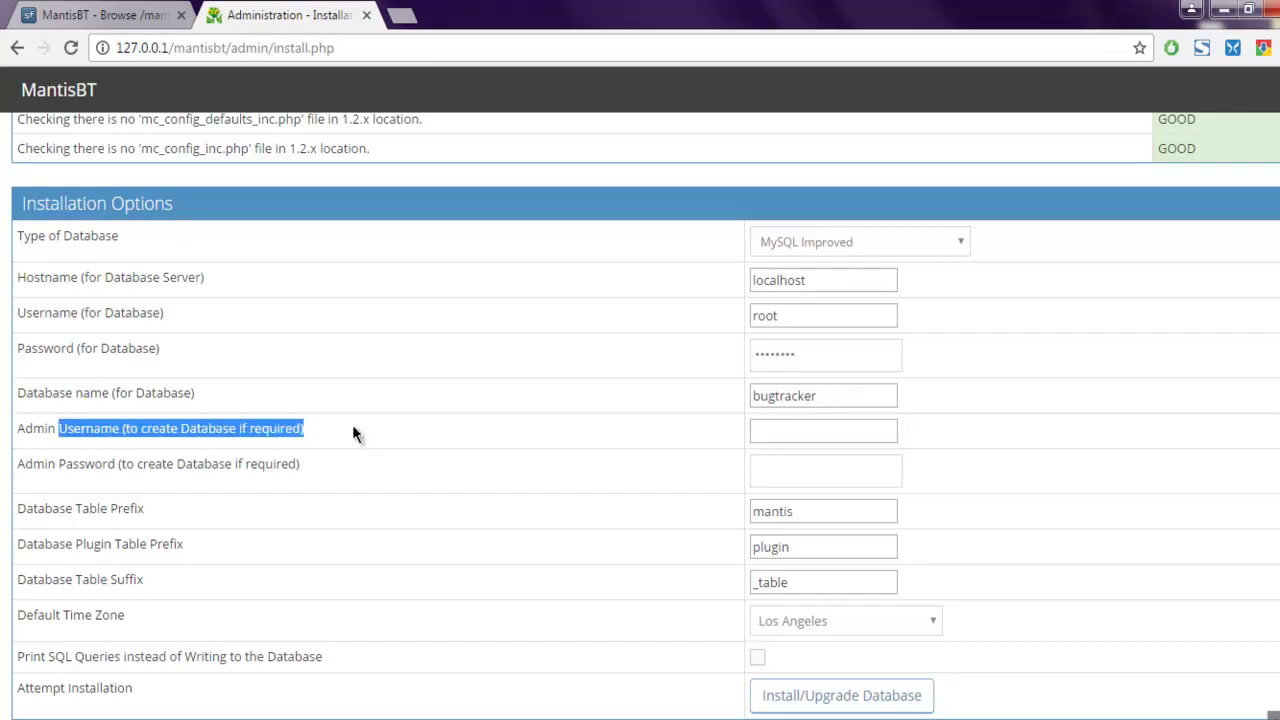
pyautogui.click(353, 422)
pyautogui.moveTo(237, 429); pyautogui.dragTo(358, 436)
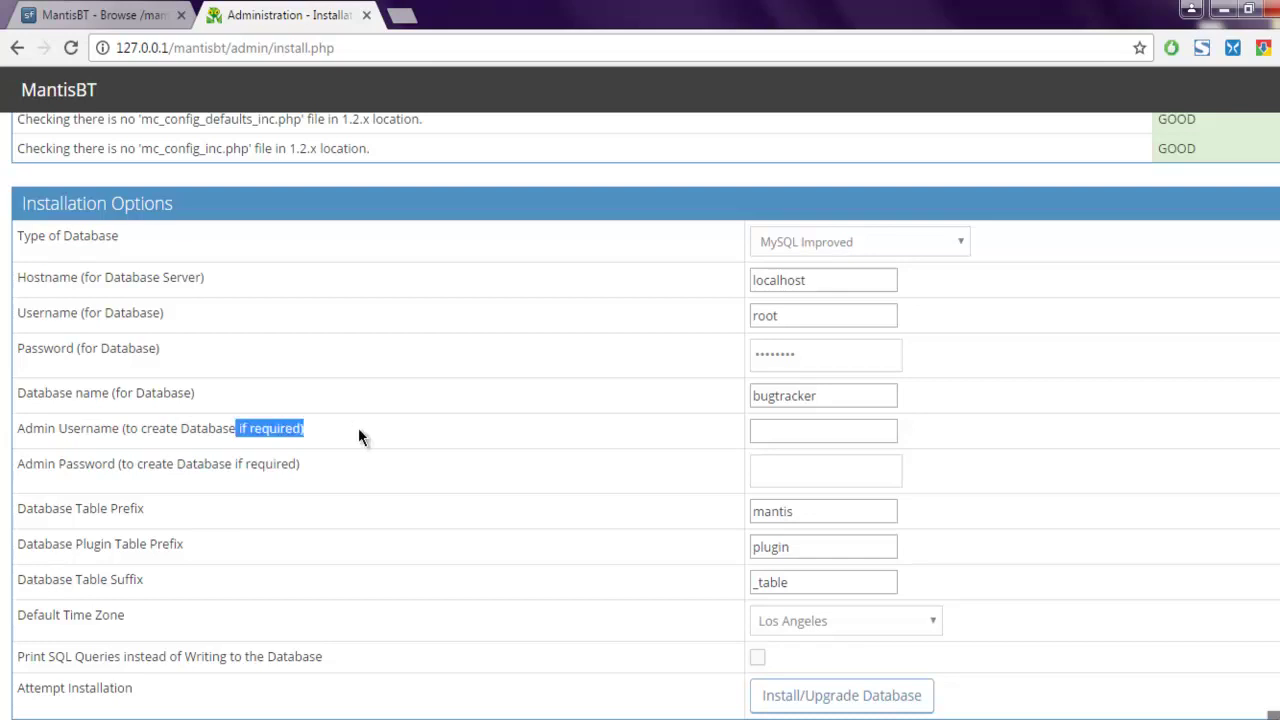
pyautogui.click(793, 431)
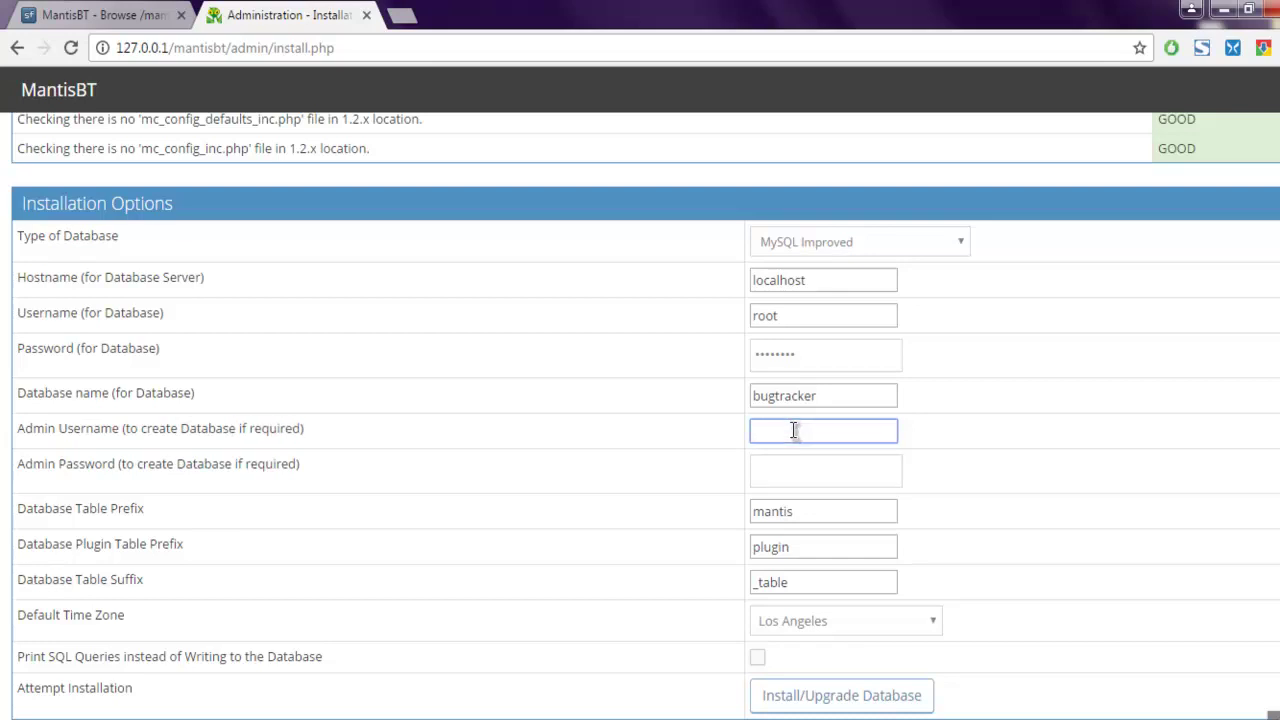
pyautogui.write('mahesh')
pyautogui.press('Tab')
pyautogui.write('********')
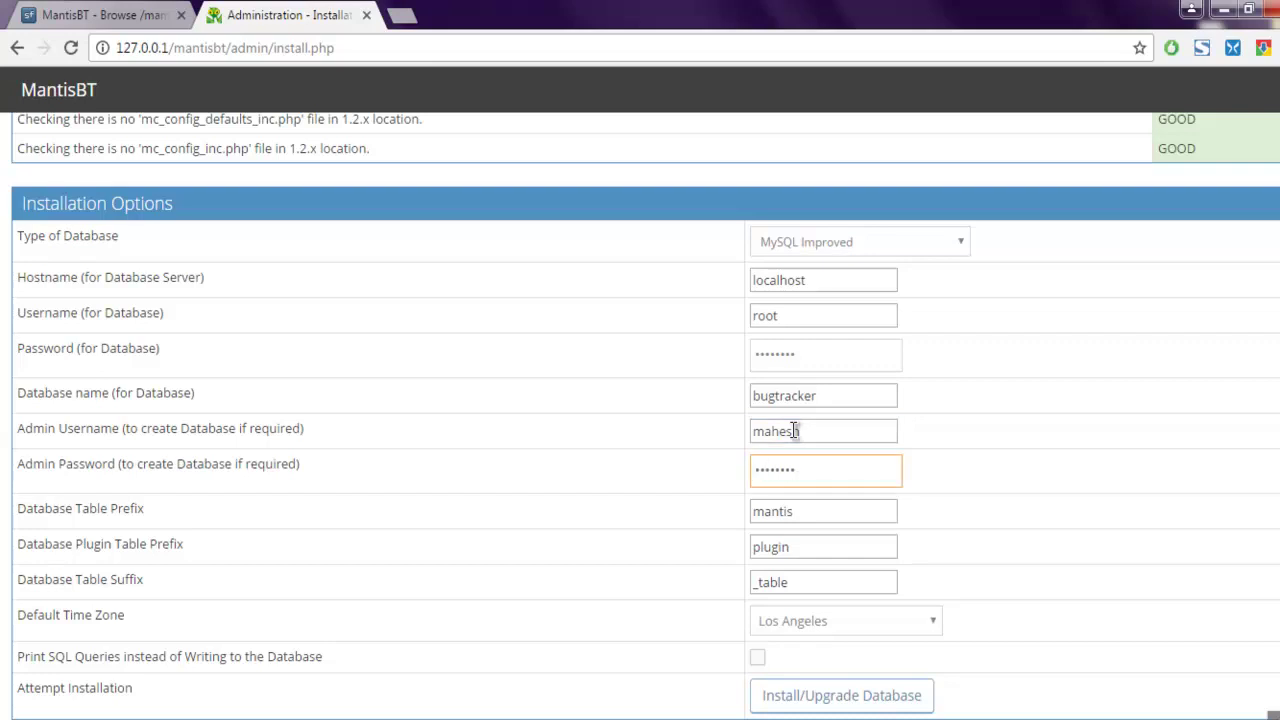
# Keep the default time zone set to Los Angeles
pyautogui.scroll(-2, 579, 390)
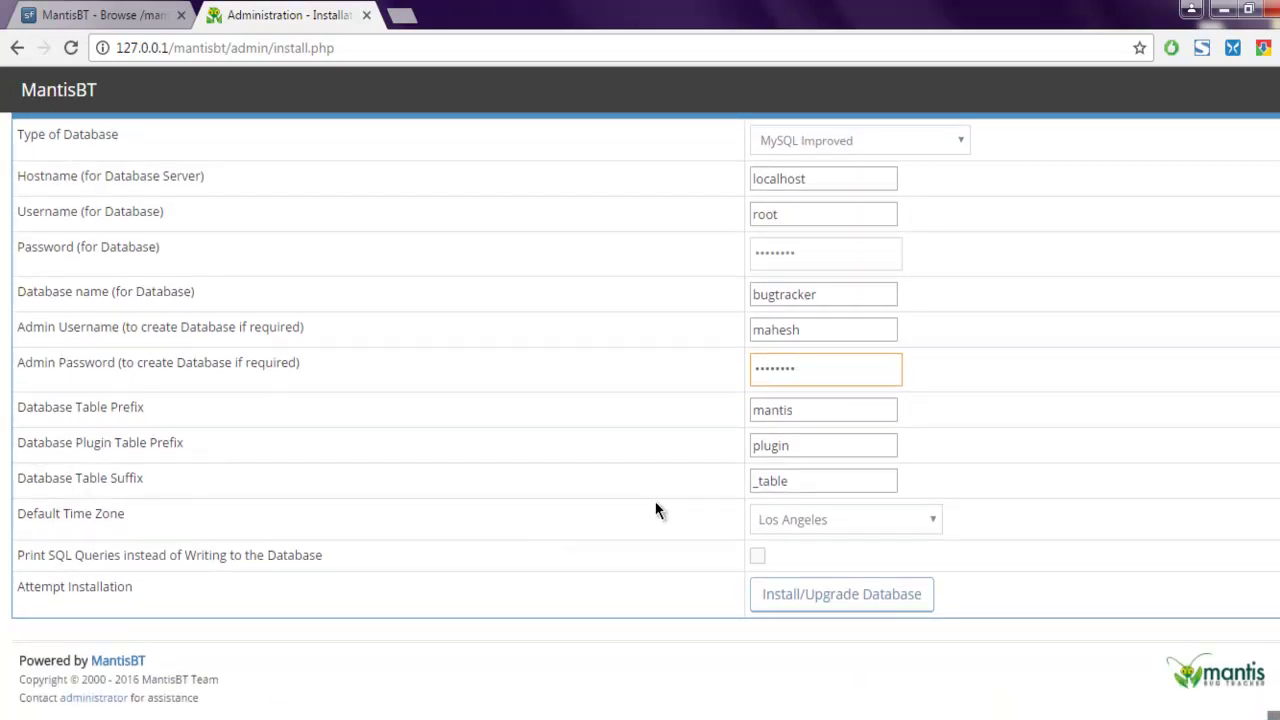
pyautogui.click(830, 521)
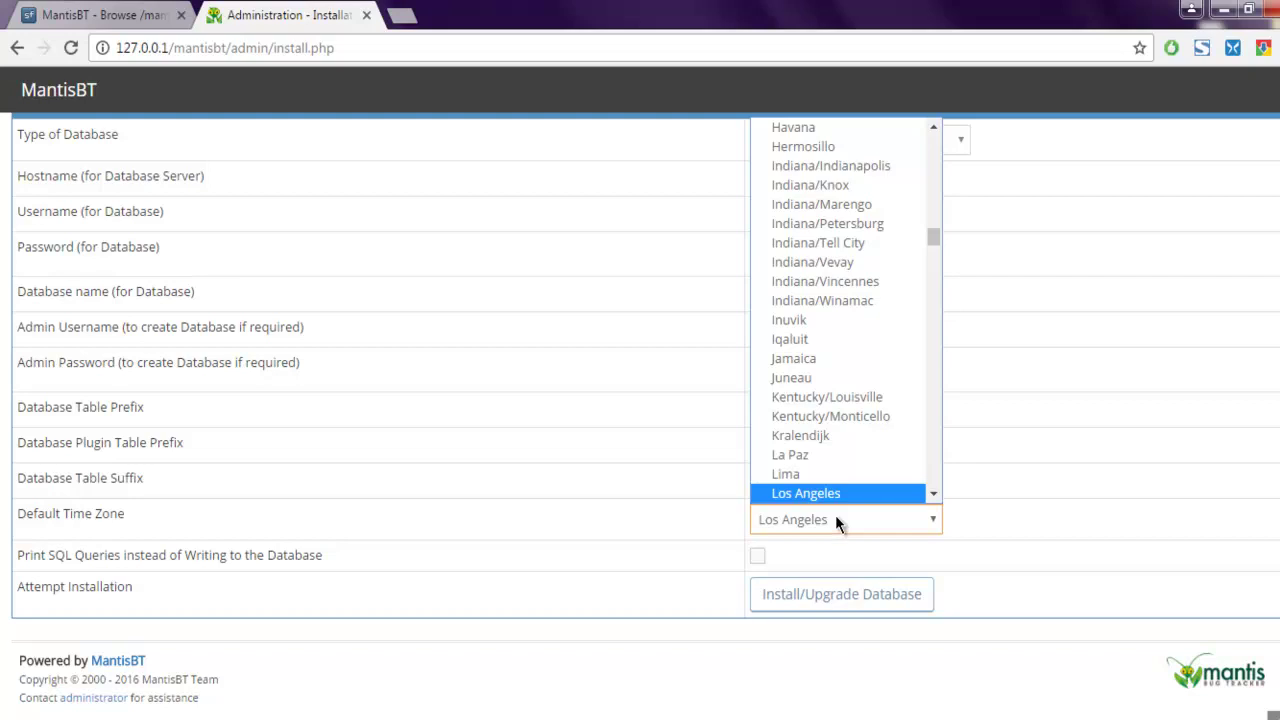
pyautogui.click(618, 498)
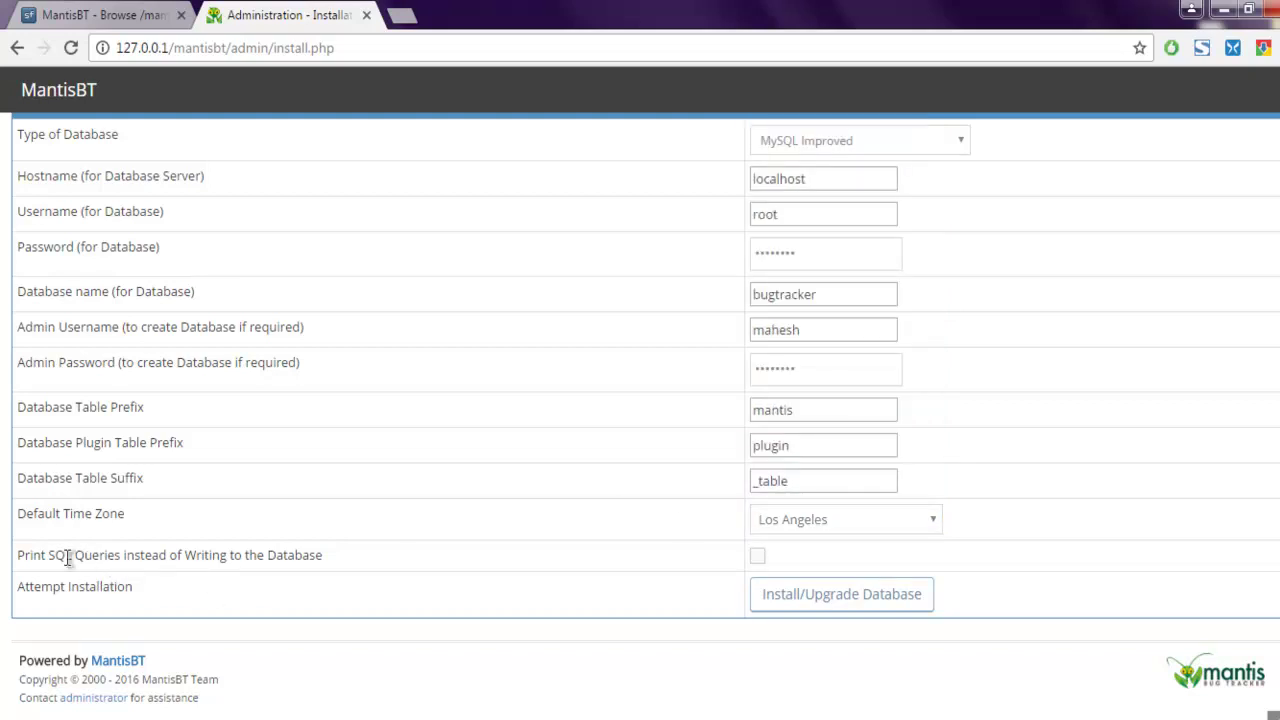
# Run Install/Upgrade Database with these installation options
pyautogui.moveTo(50, 555); pyautogui.dragTo(318, 553)
pyautogui.click(328, 552)
pyautogui.moveTo(62, 588); pyautogui.dragTo(129, 593)
pyautogui.click(236, 591)
pyautogui.scroll(3, 9, 503)
pyautogui.scroll(-3, 9, 503)
pyautogui.click(778, 600)
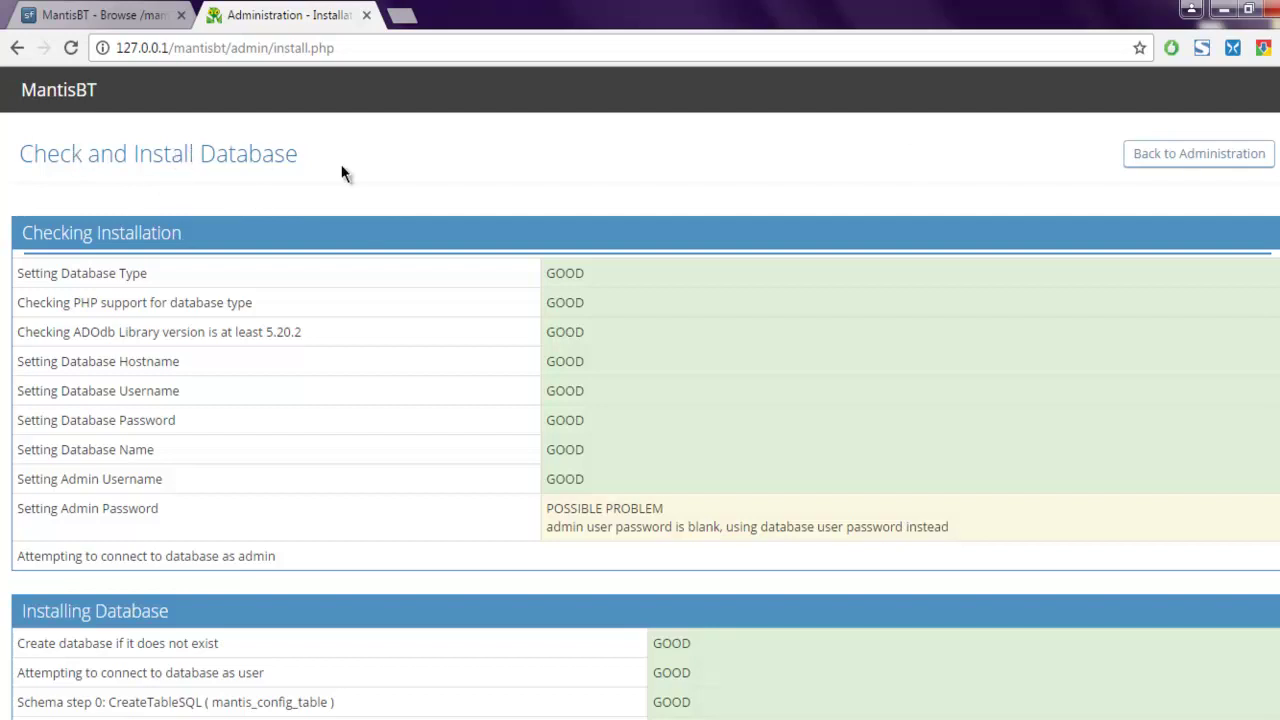
pyautogui.scroll(-14, 414, 254)
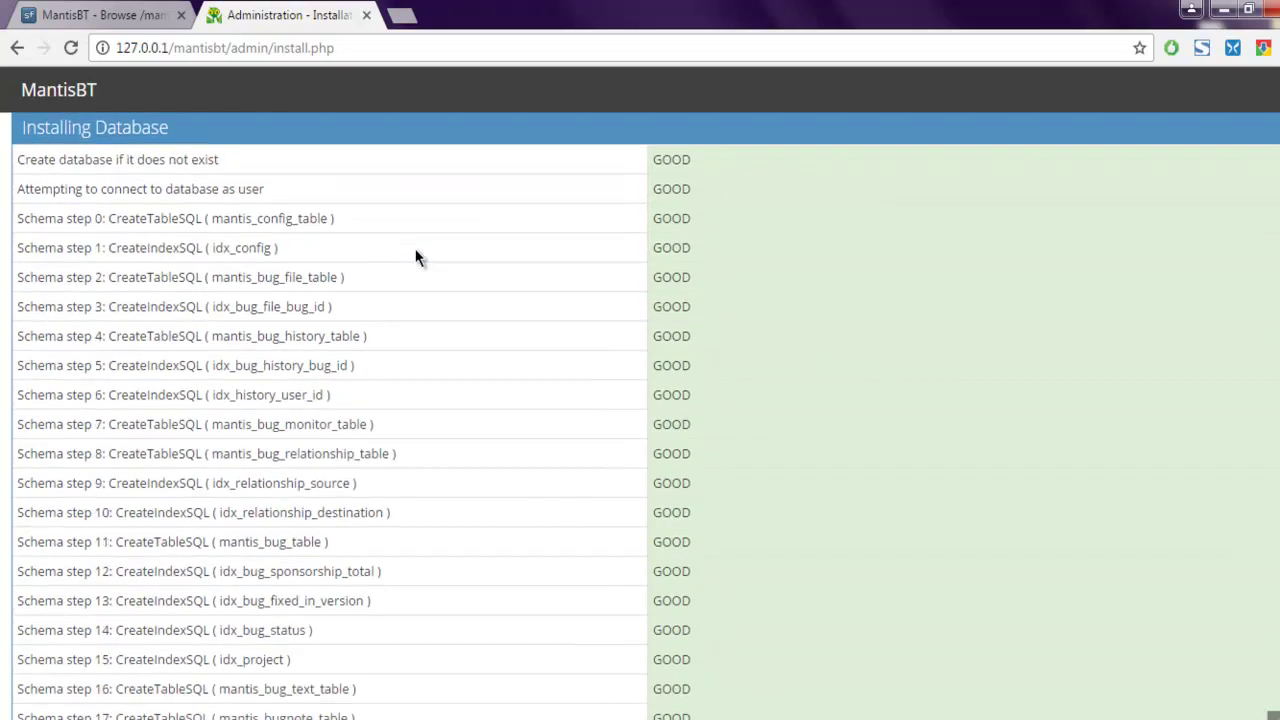
pyautogui.scroll(-20, 418, 258)
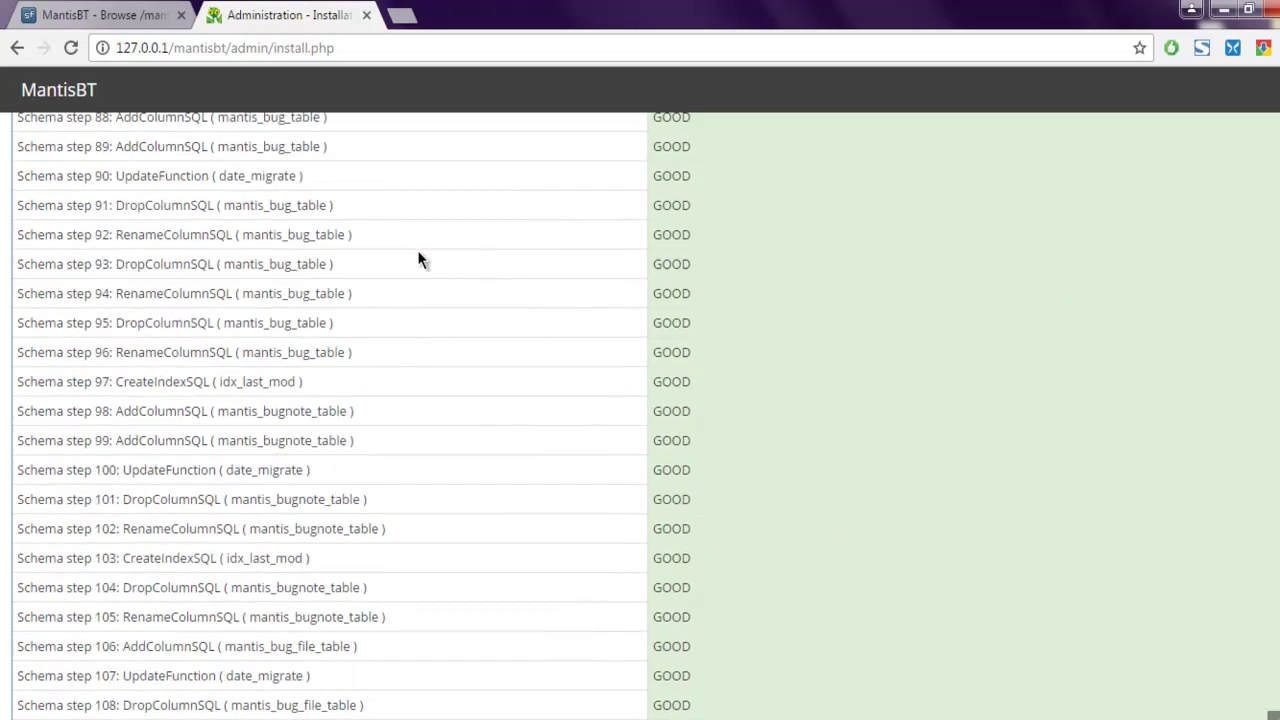
pyautogui.scroll(-20, 418, 260)
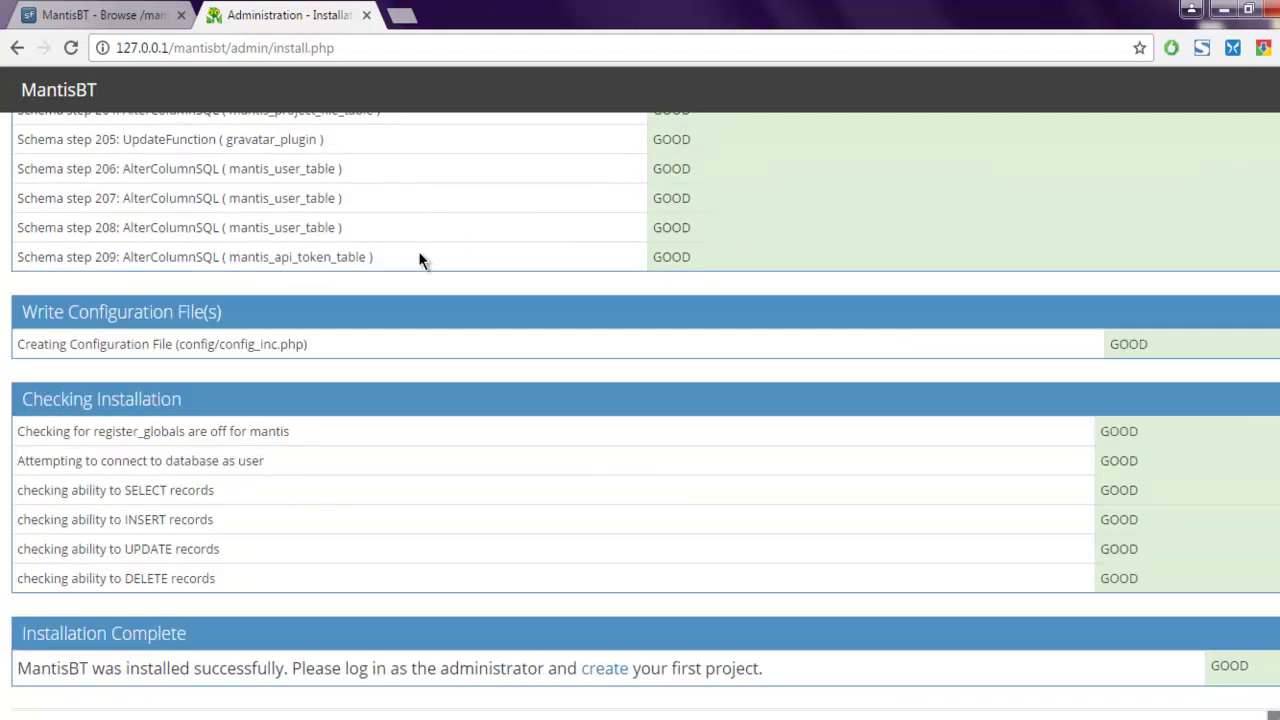
pyautogui.scroll(20, 922, 140)
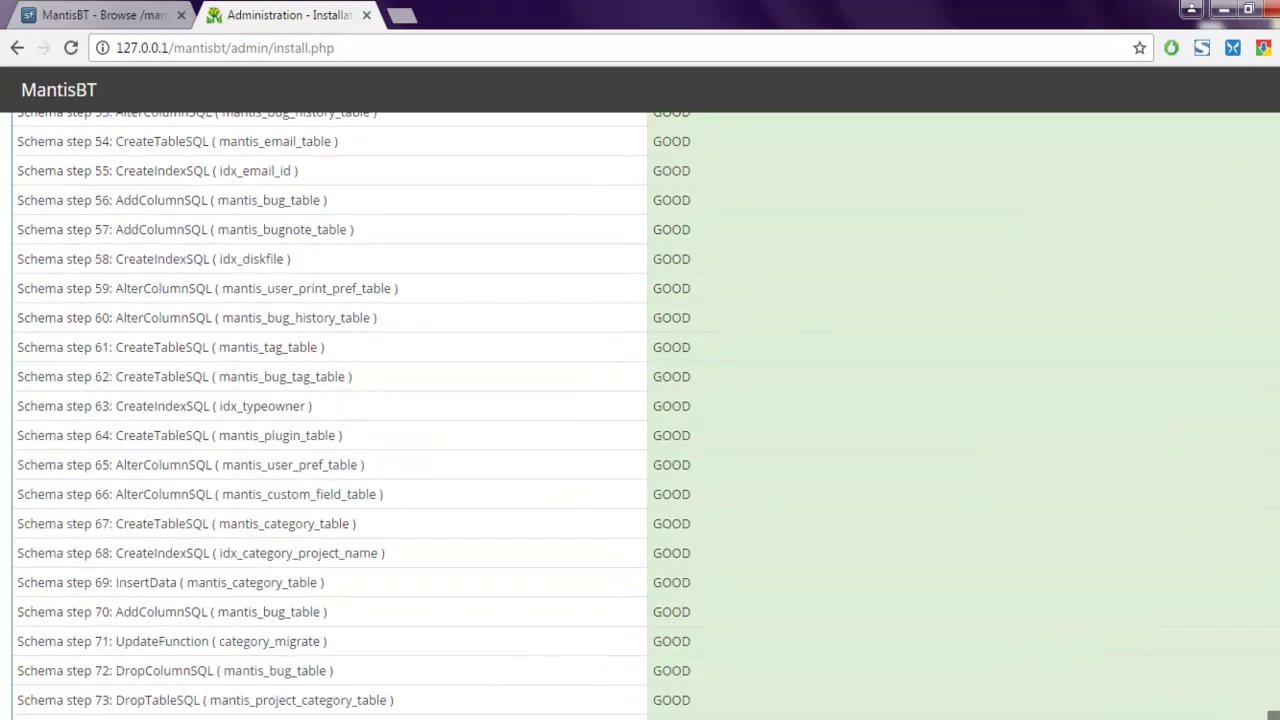
pyautogui.moveTo(52, 345); pyautogui.dragTo(187, 358)
pyautogui.click(187, 358)
pyautogui.moveTo(568, 366); pyautogui.dragTo(973, 368)
pyautogui.click(975, 368)
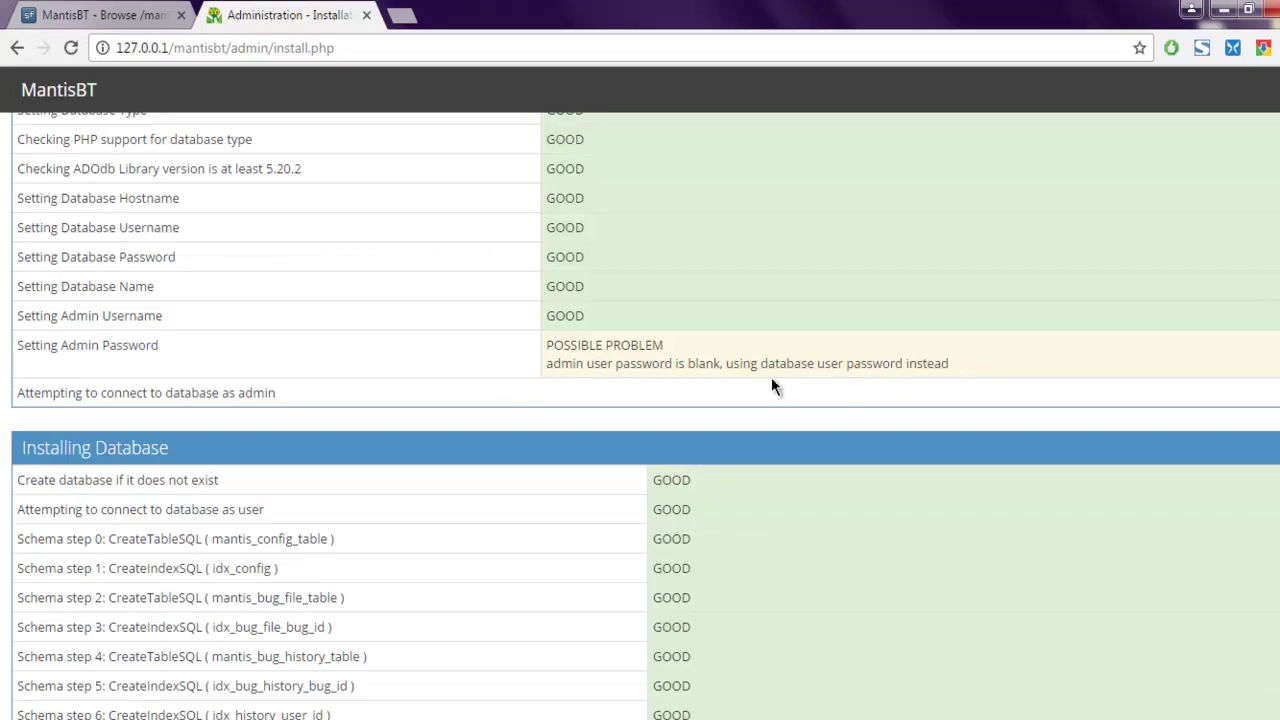
pyautogui.moveTo(760, 370); pyautogui.dragTo(978, 376)
pyautogui.click(978, 376)
pyautogui.moveTo(775, 365); pyautogui.dragTo(950, 364)
pyautogui.click(997, 362)
pyautogui.scroll(2, 989, 360)
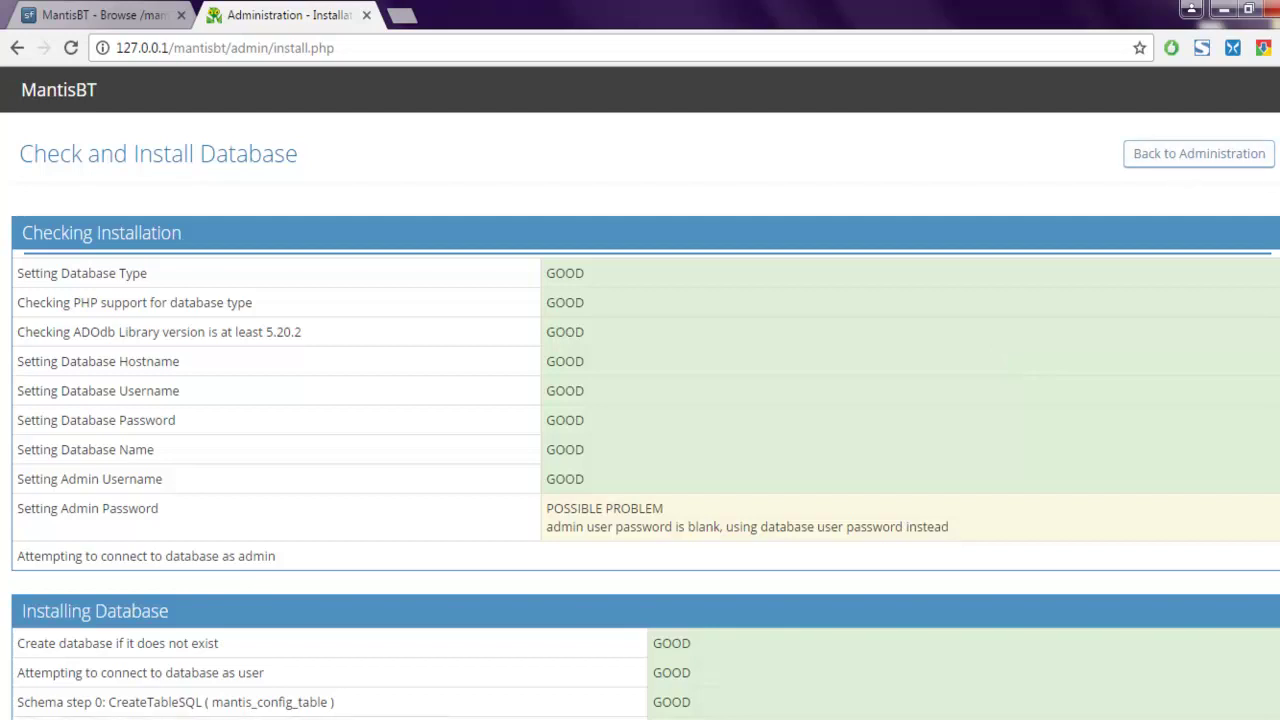
# Jump to Installation Complete and follow its 'create' link to the login page
pyautogui.press('End')
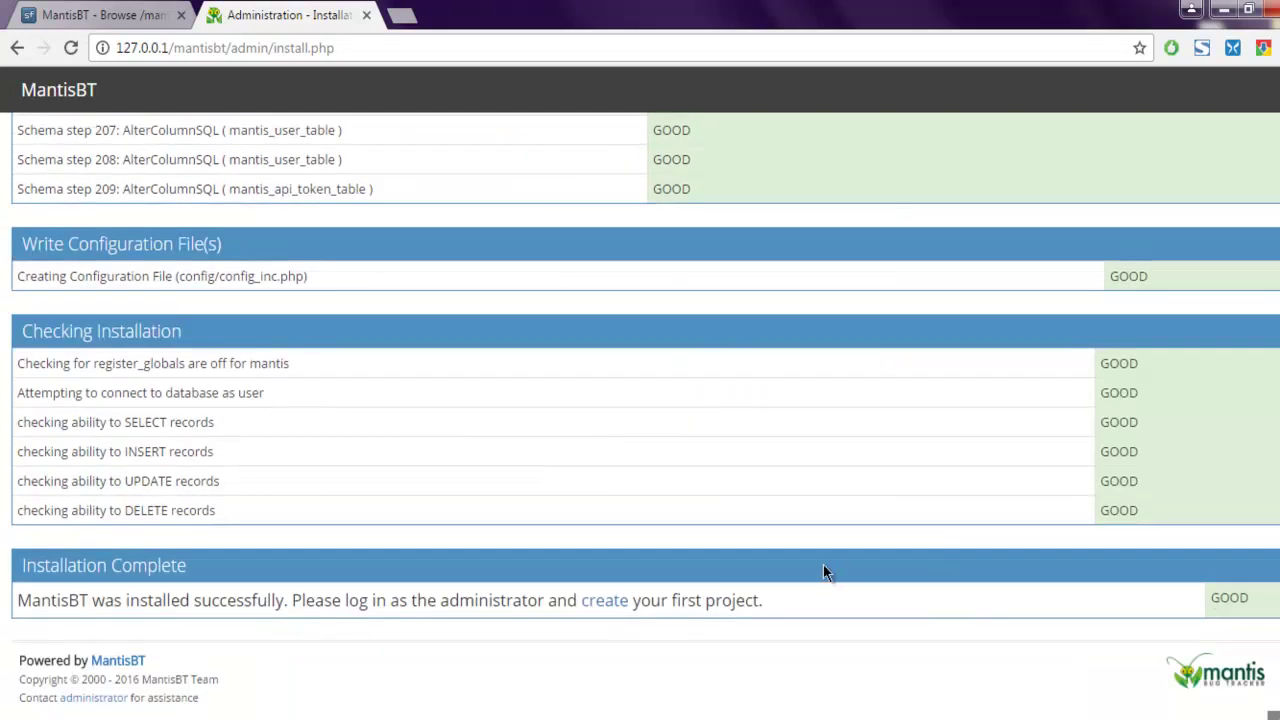
pyautogui.click(606, 604)
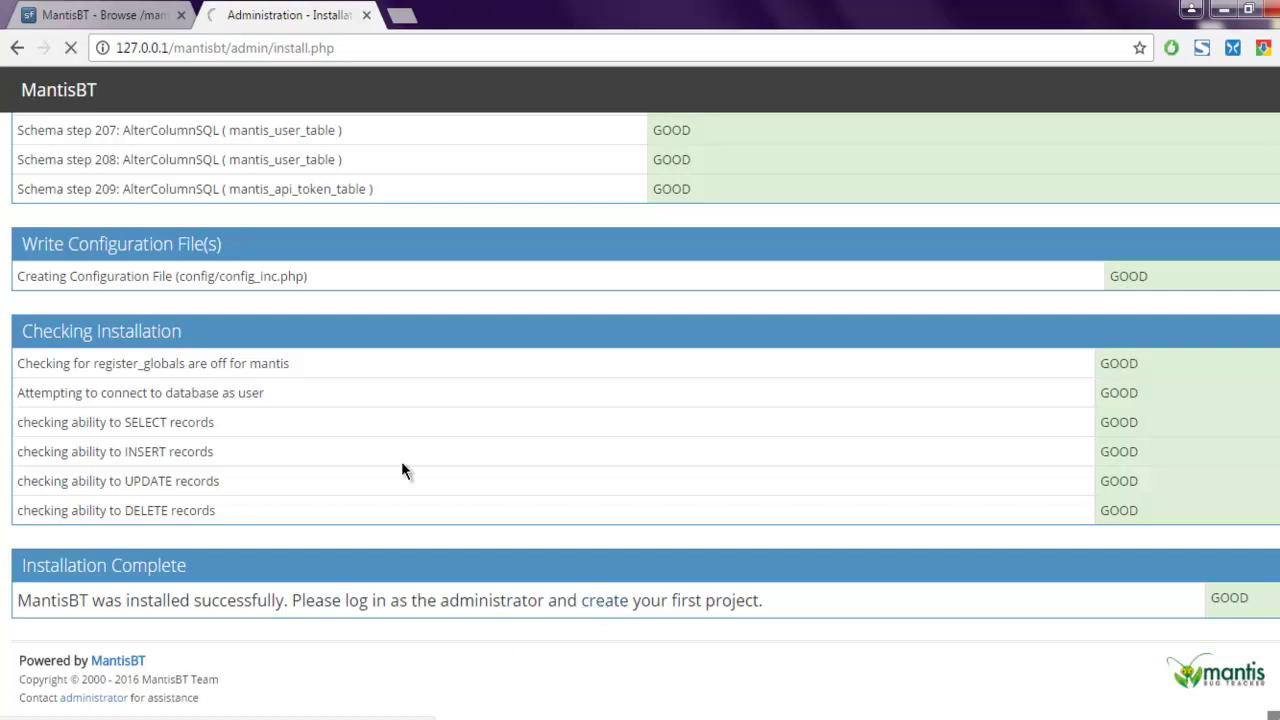